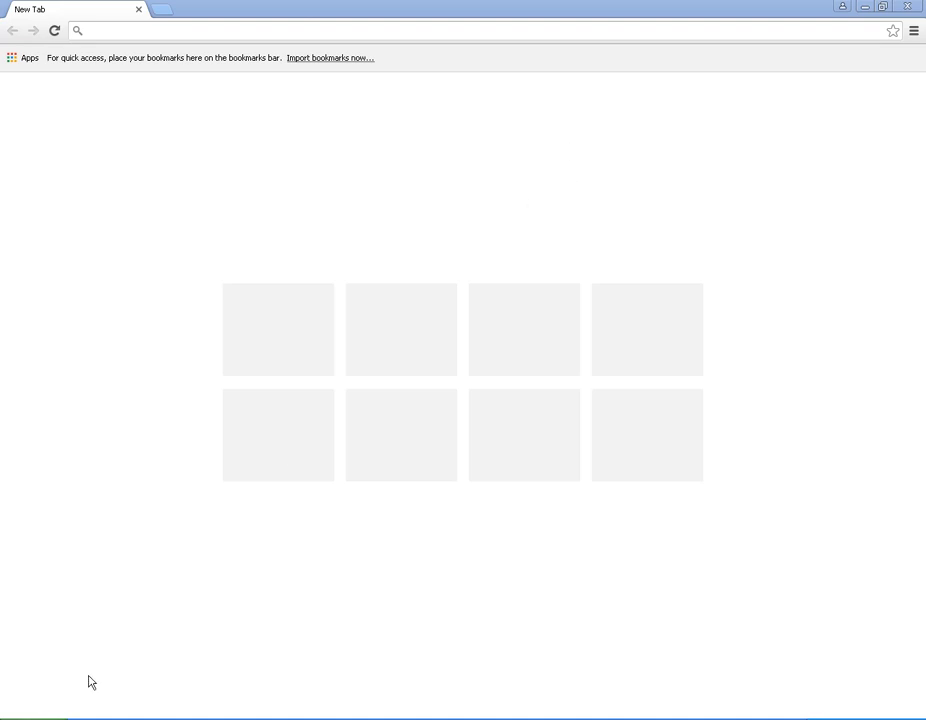
Step: Open the Local Area Connection status from Control Panel's network connections
click(30, 719)
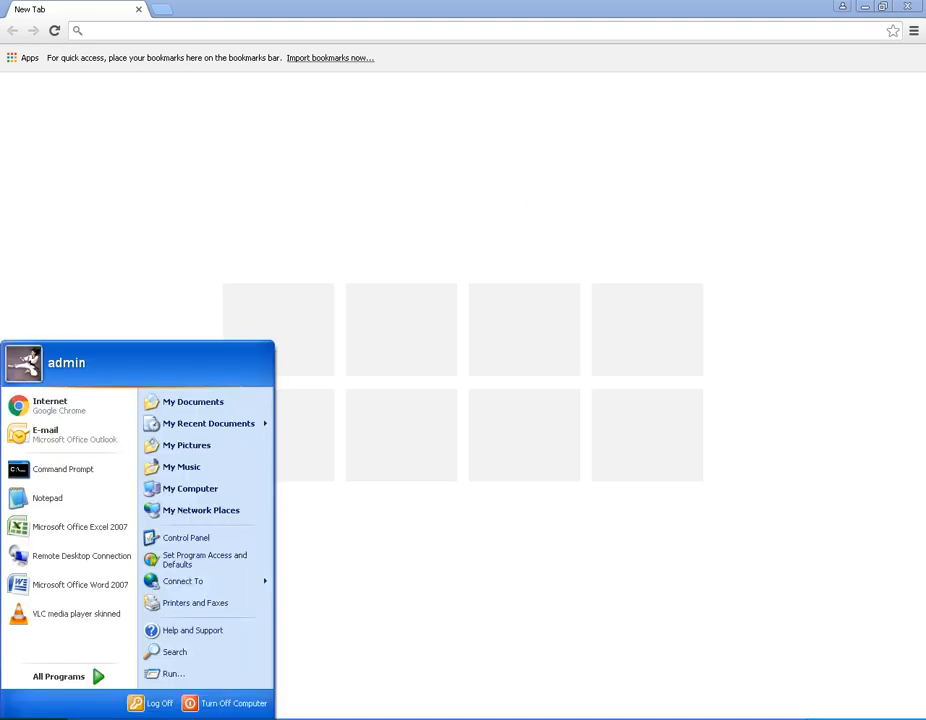
click(190, 539)
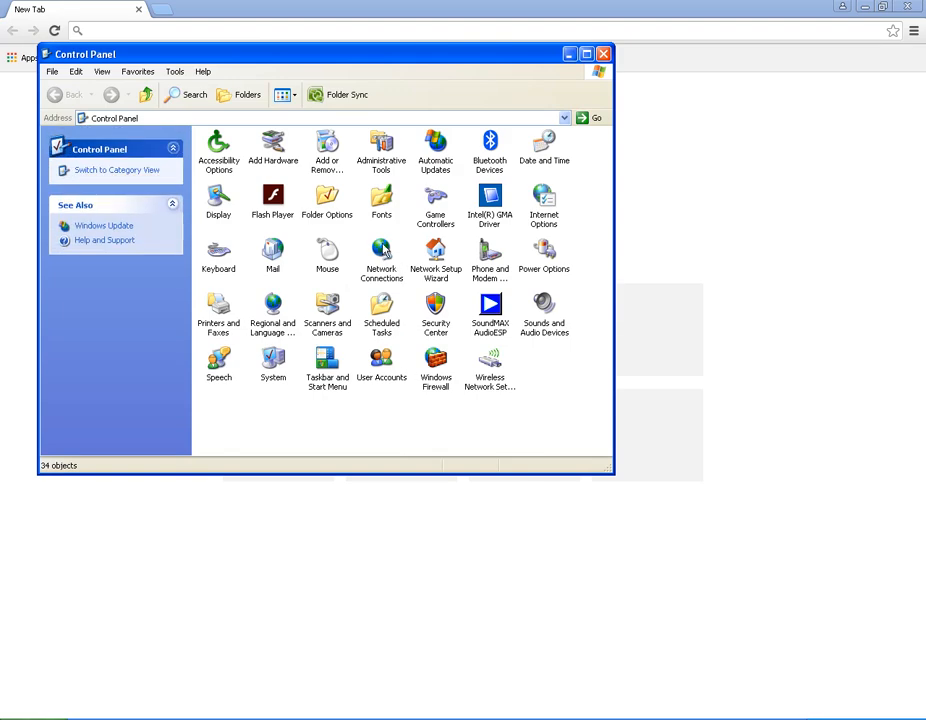
click(385, 257)
double_click(385, 257)
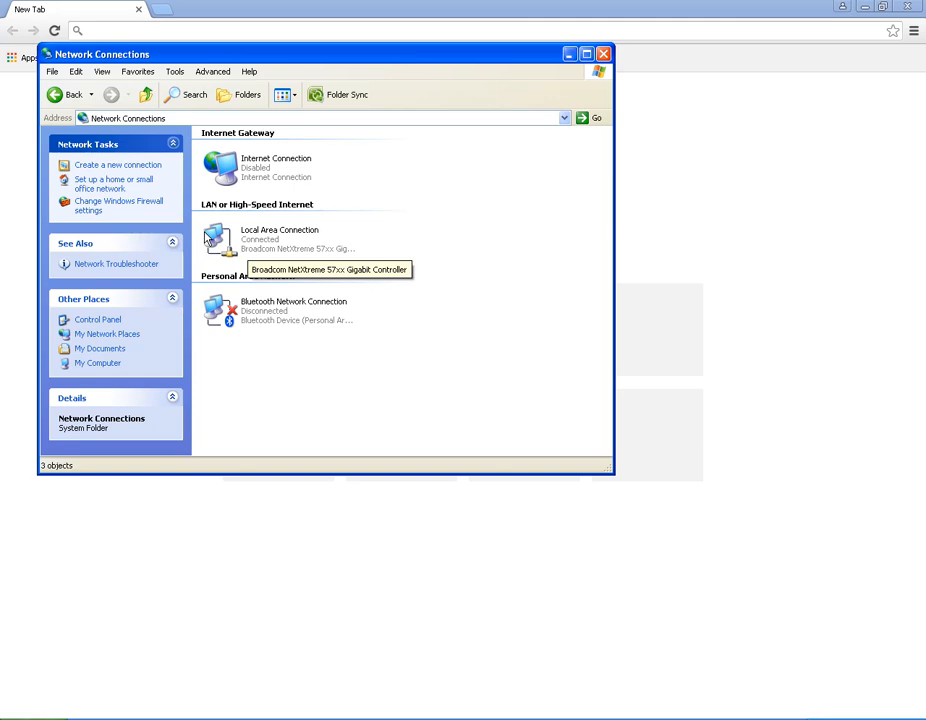
click(290, 238)
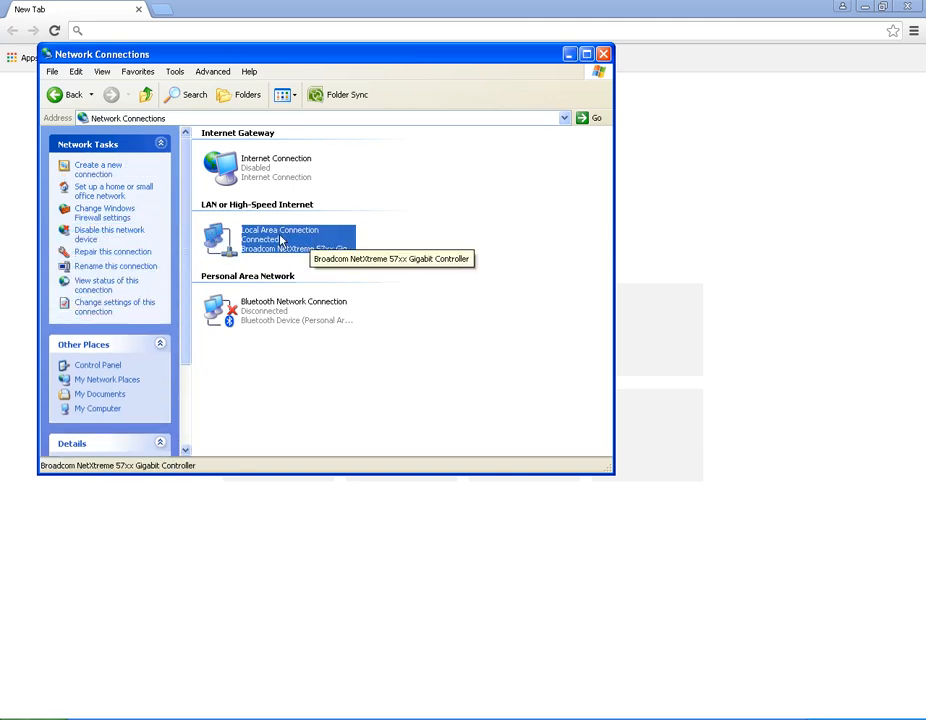
right_click(213, 231)
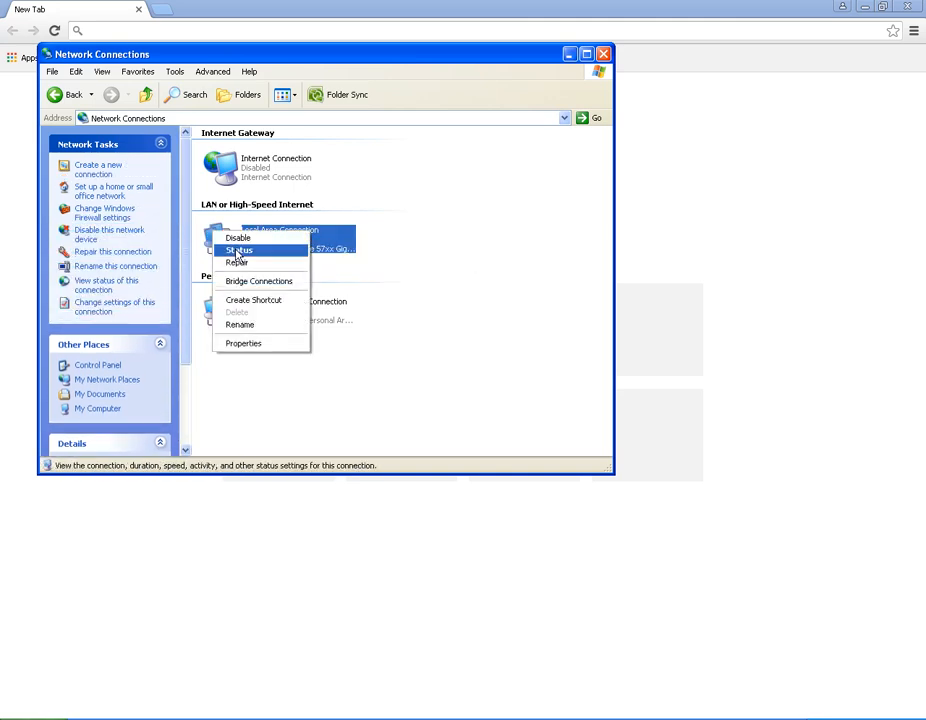
click(238, 251)
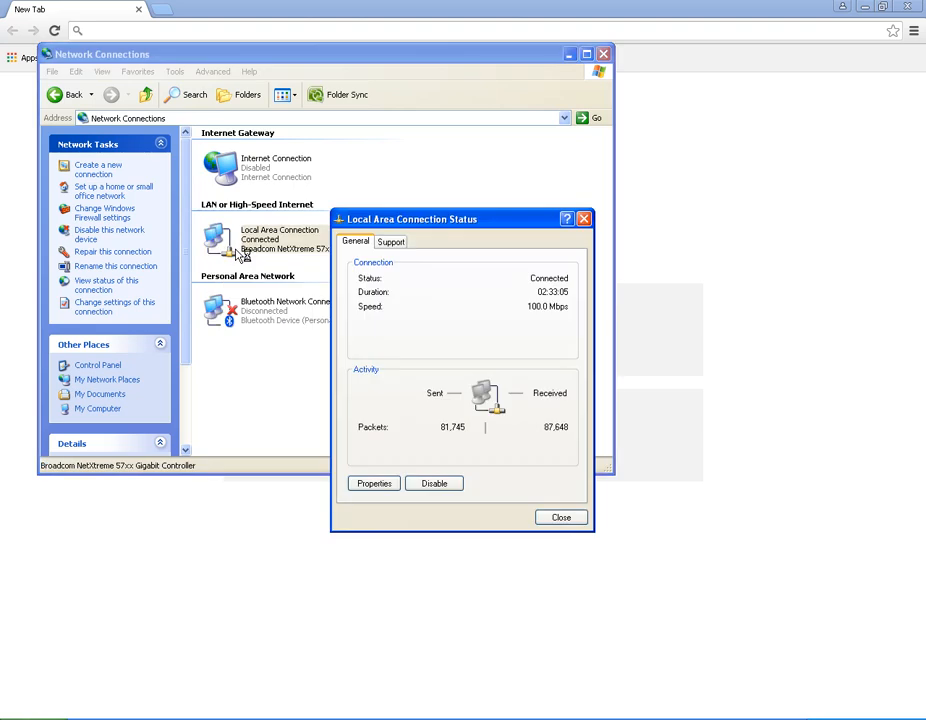
Step: Check the connection details to find the DHCP server 192.168.1.1, then close the windows
click(390, 245)
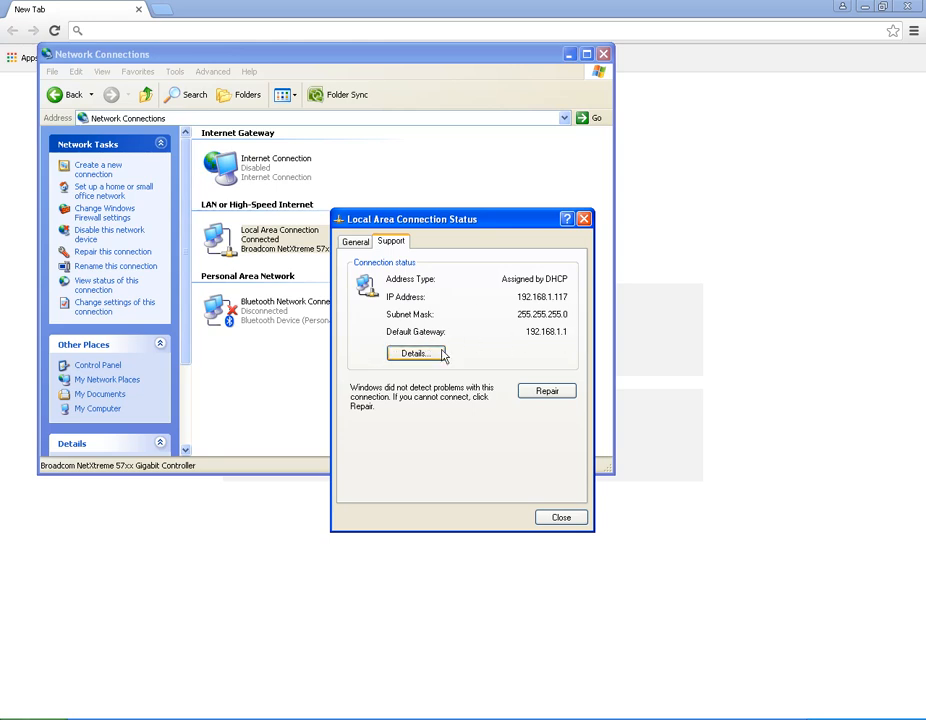
click(430, 353)
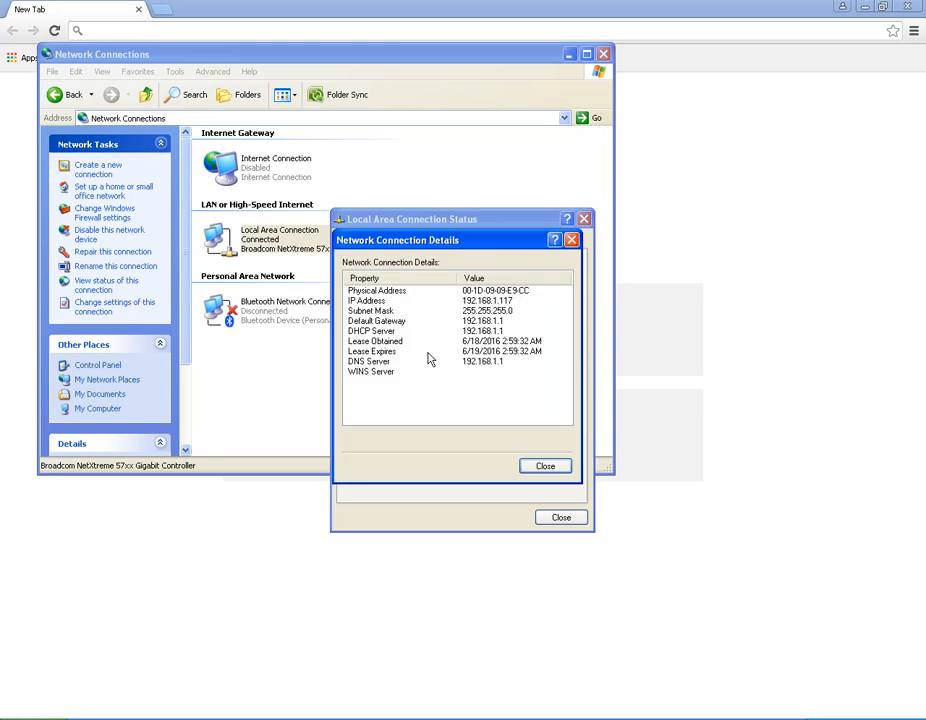
click(400, 332)
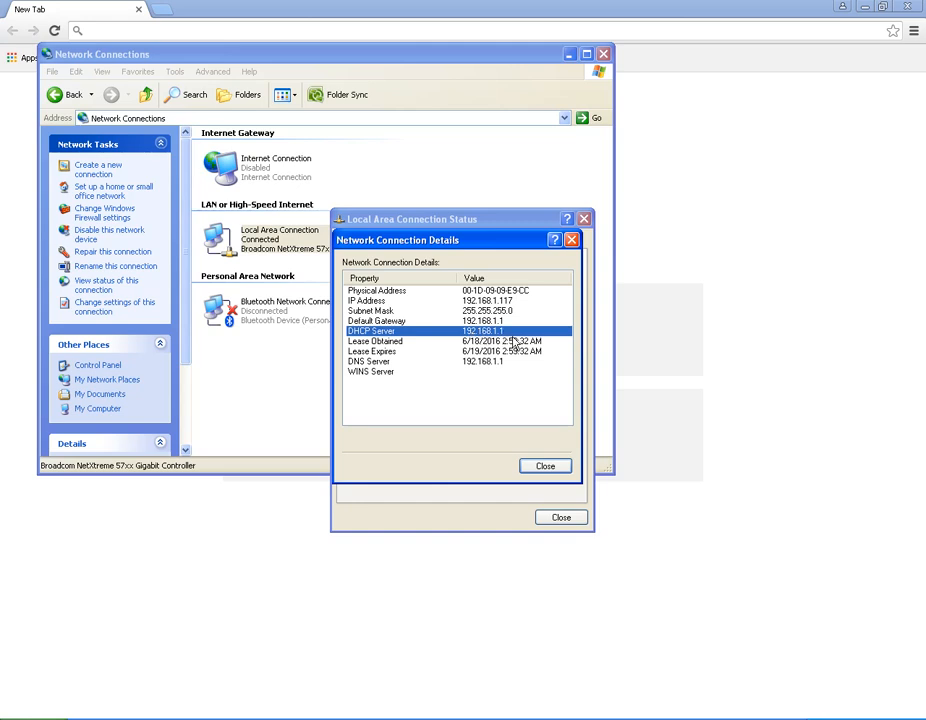
click(546, 472)
click(556, 519)
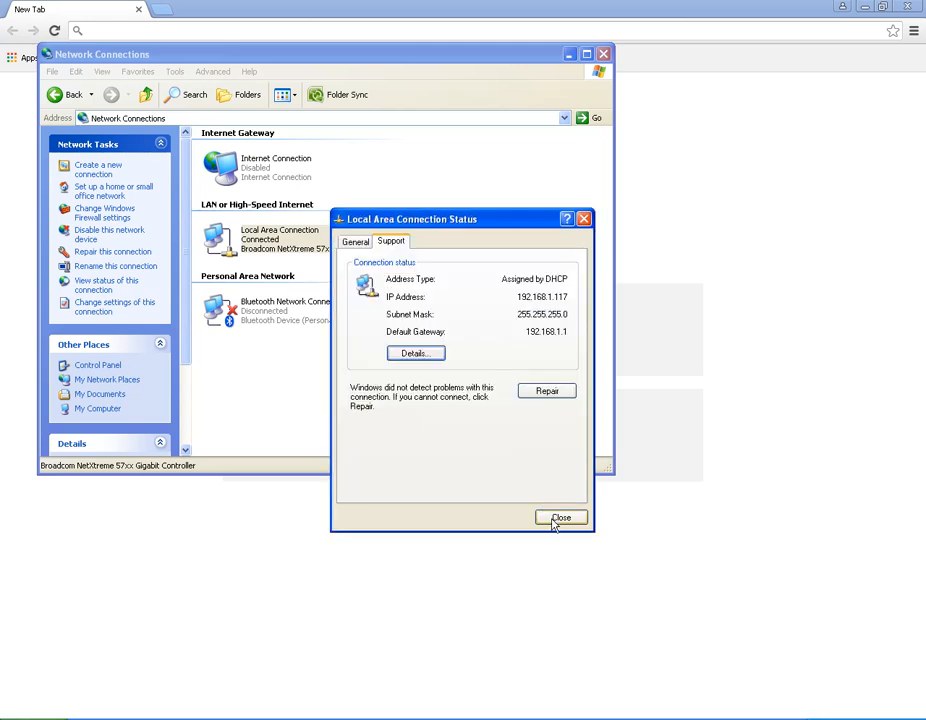
click(603, 54)
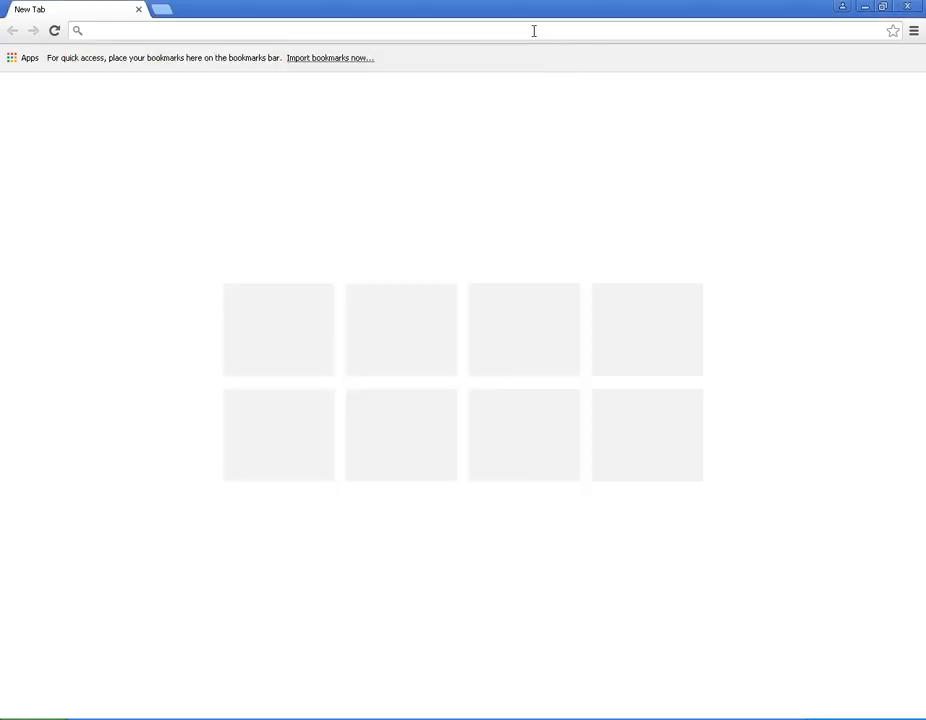
Step: Load 192.168.1.1 in Chrome and continue with manual setup, acknowledging the open network
click(332, 28)
text(192.168)
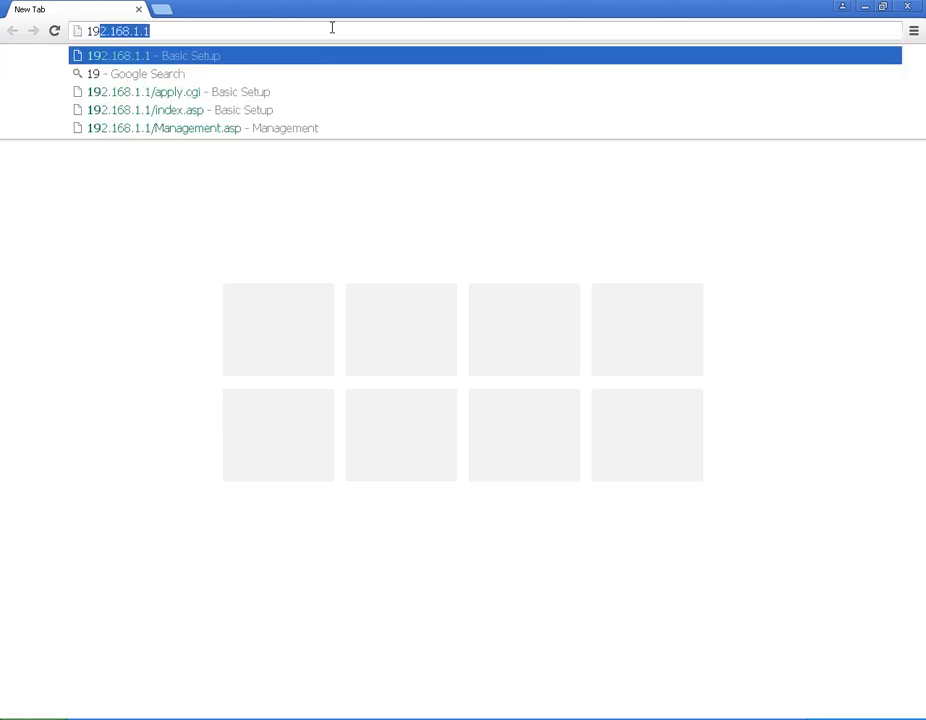
text(.1.1)
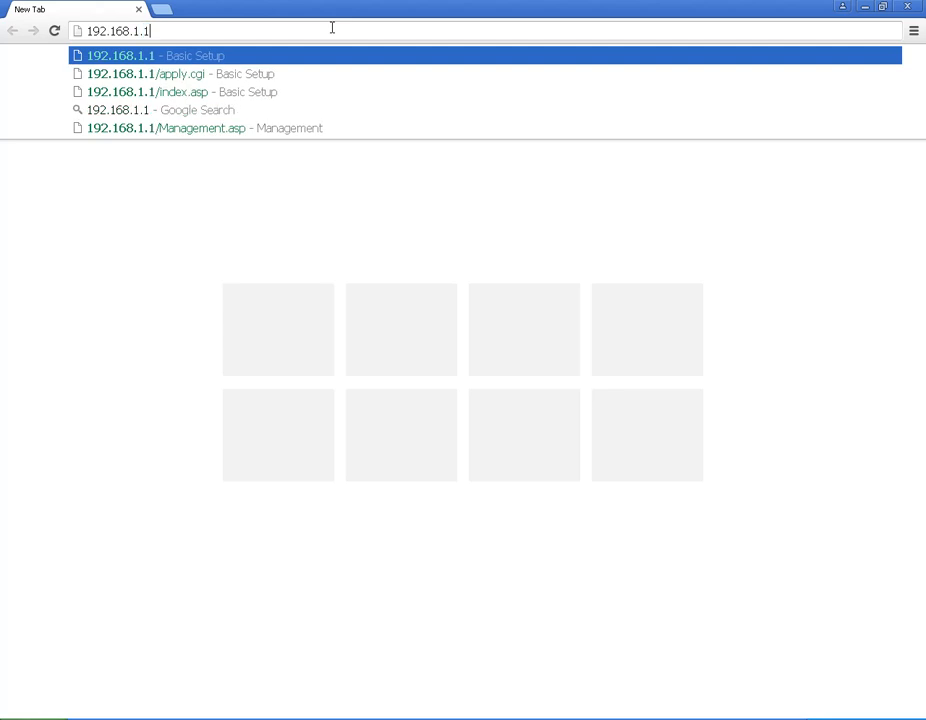
key(Return)
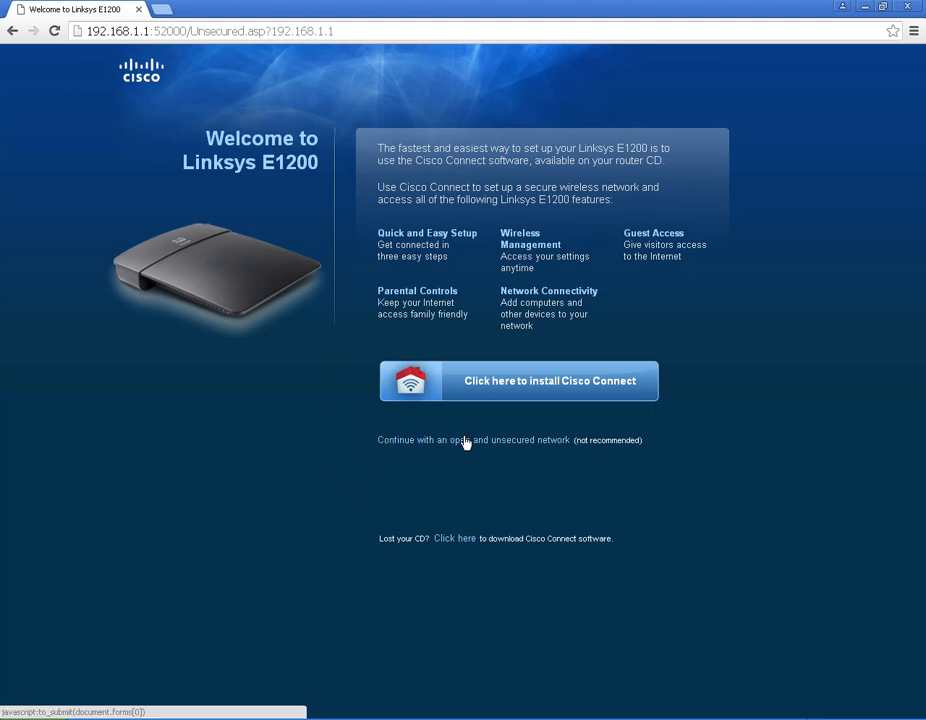
click(520, 442)
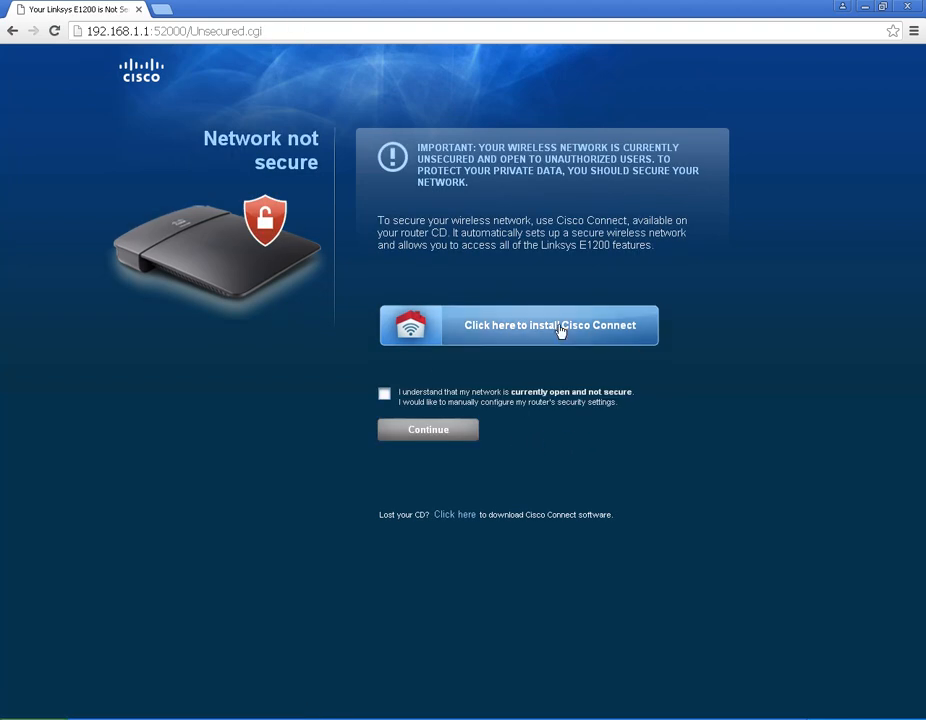
click(384, 393)
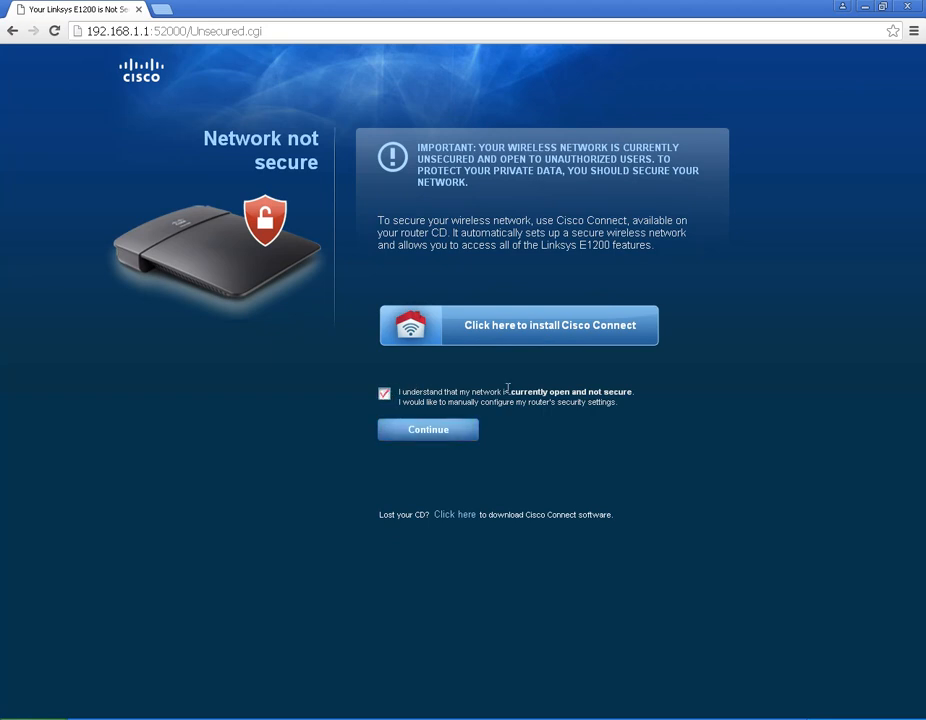
click(428, 430)
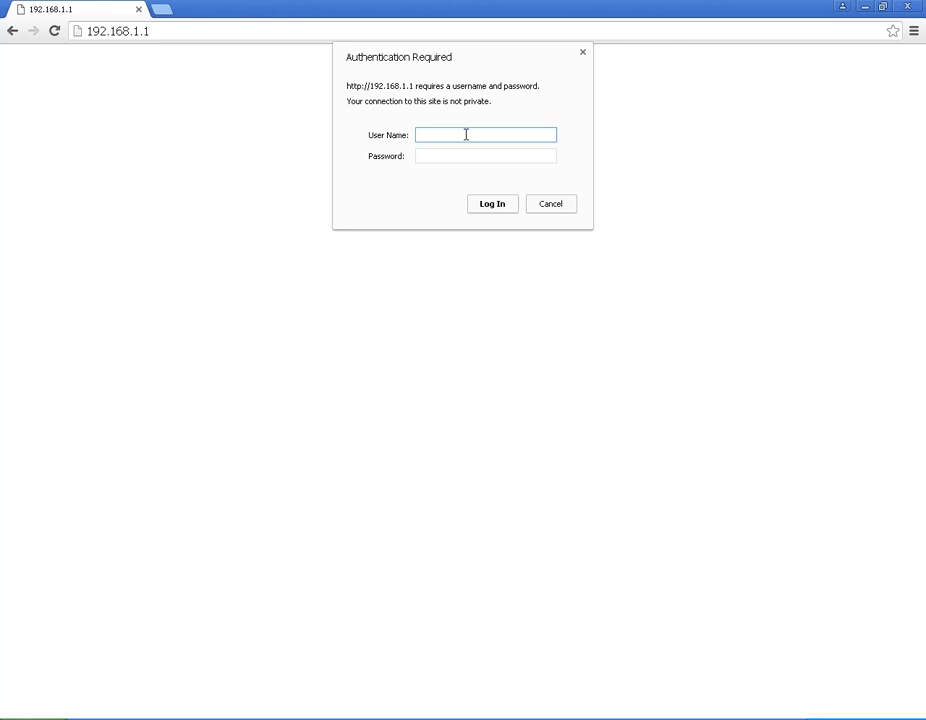
Step: Log in with the router's username and password, and mark the warning 'Do not show again'
text(in)
key(Tab)
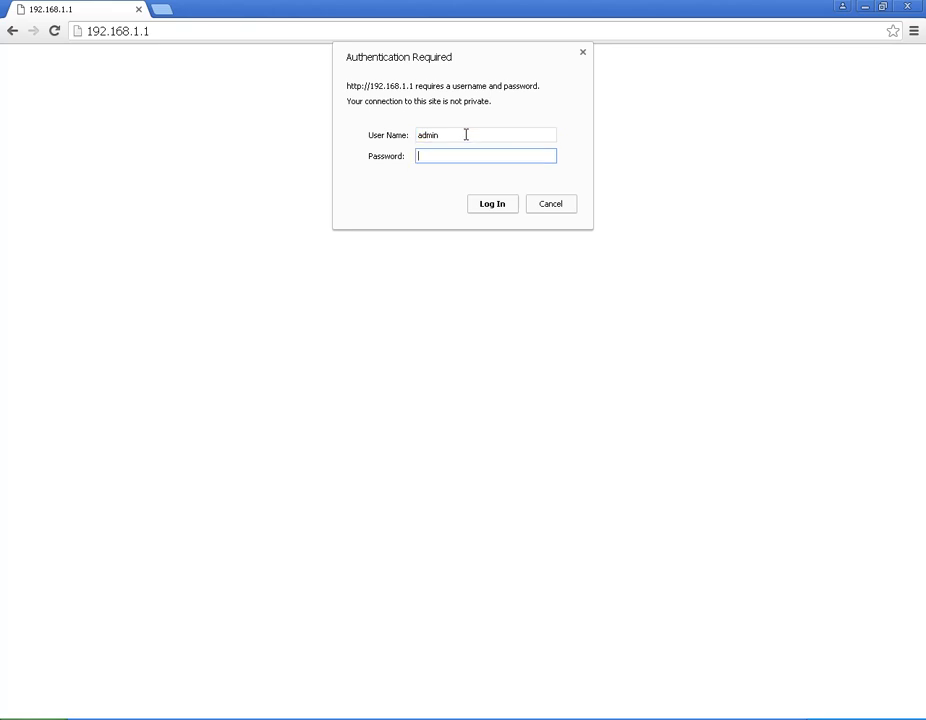
text(admin)
click(490, 205)
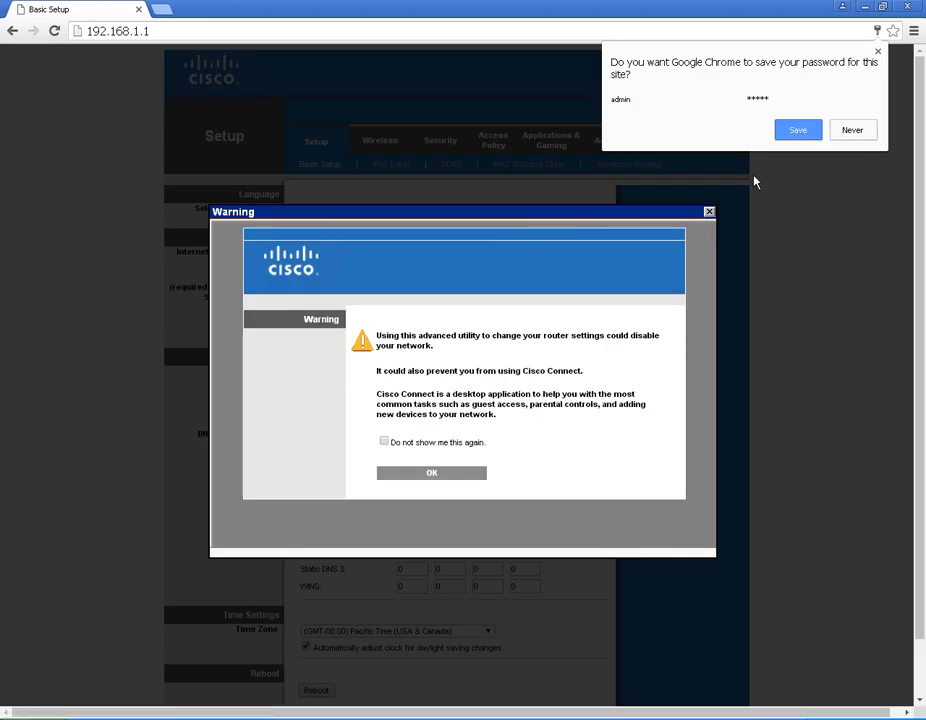
click(384, 441)
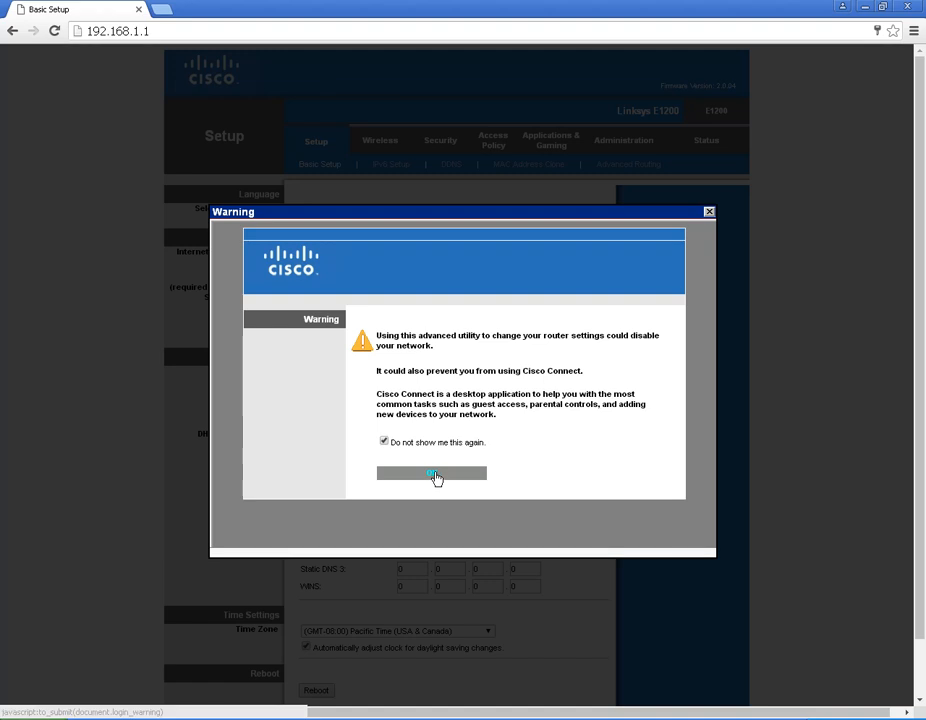
click(433, 476)
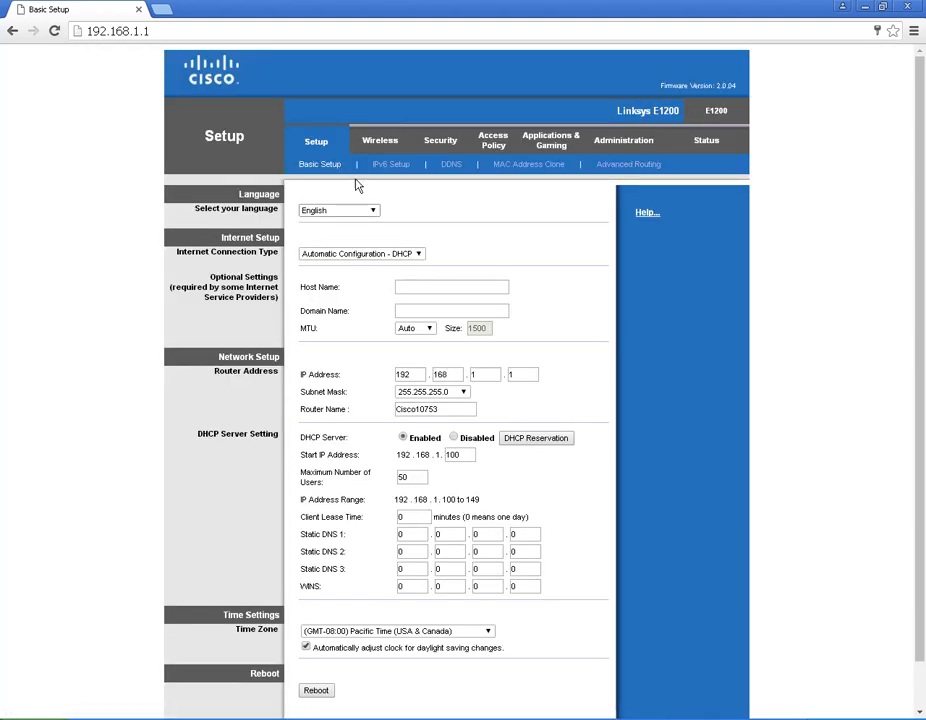
Step: Reload Basic Setup and browse the Internet Connection Type choices
click(315, 145)
drag(178, 251, 297, 258)
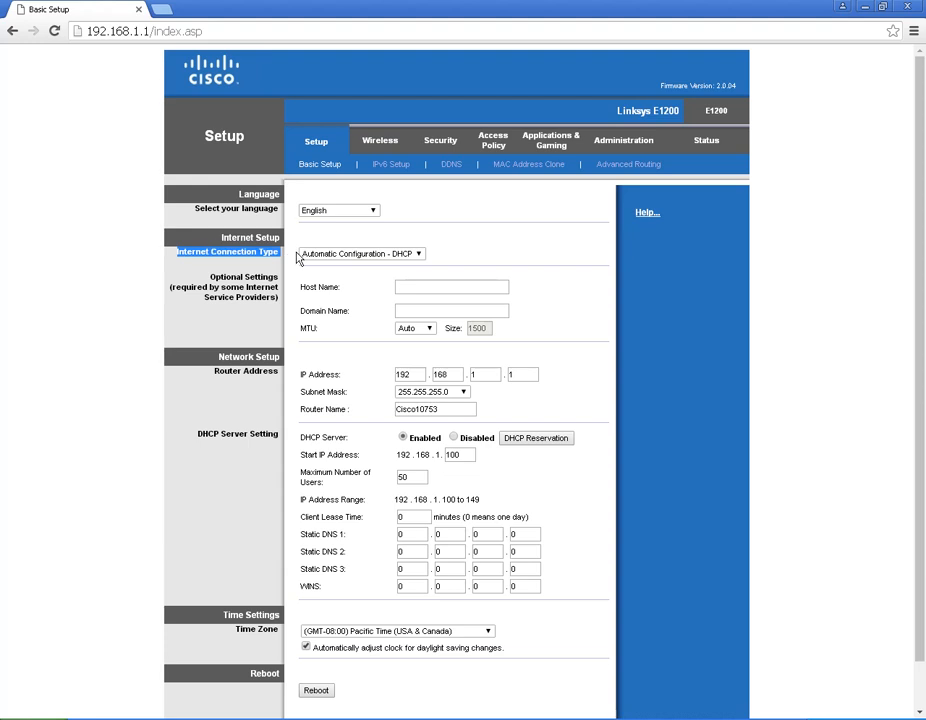
click(397, 255)
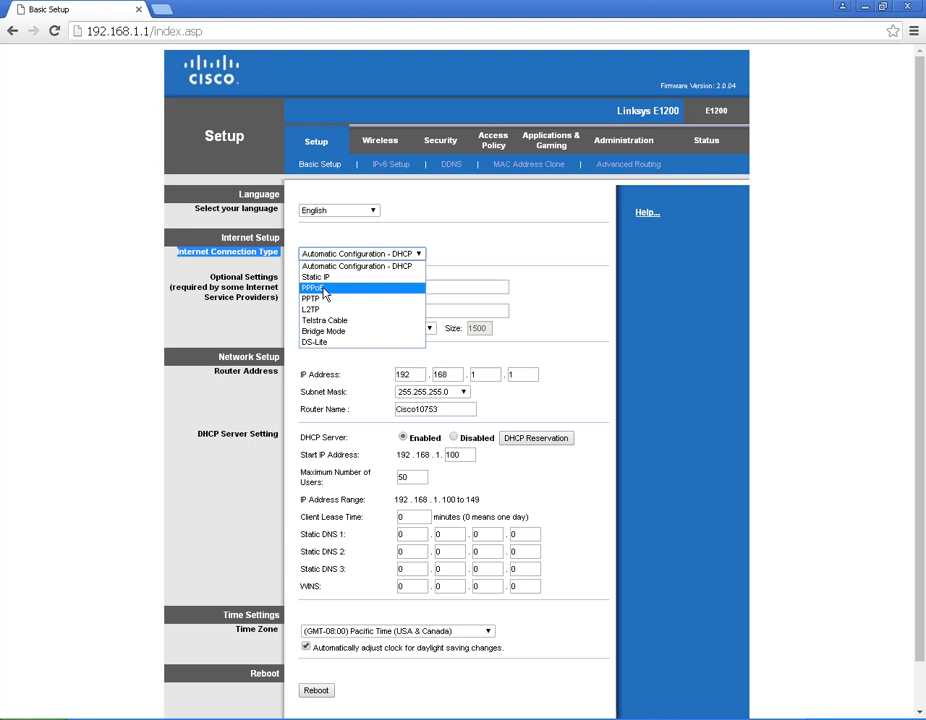
key(Up)
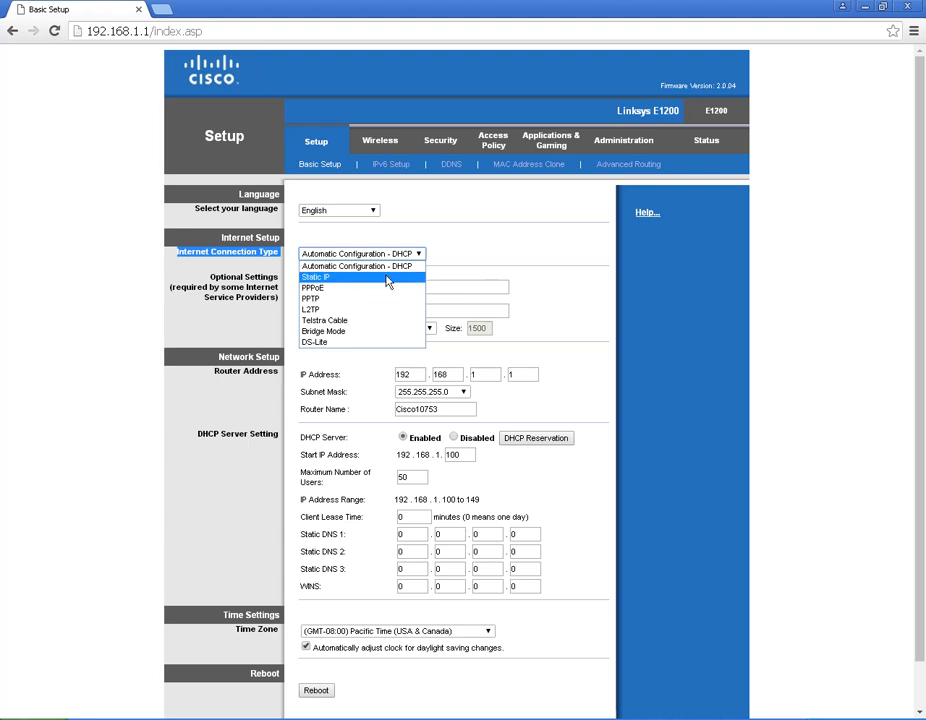
click(471, 242)
Step: Set the Internet Connection Type to PPPoE
click(419, 254)
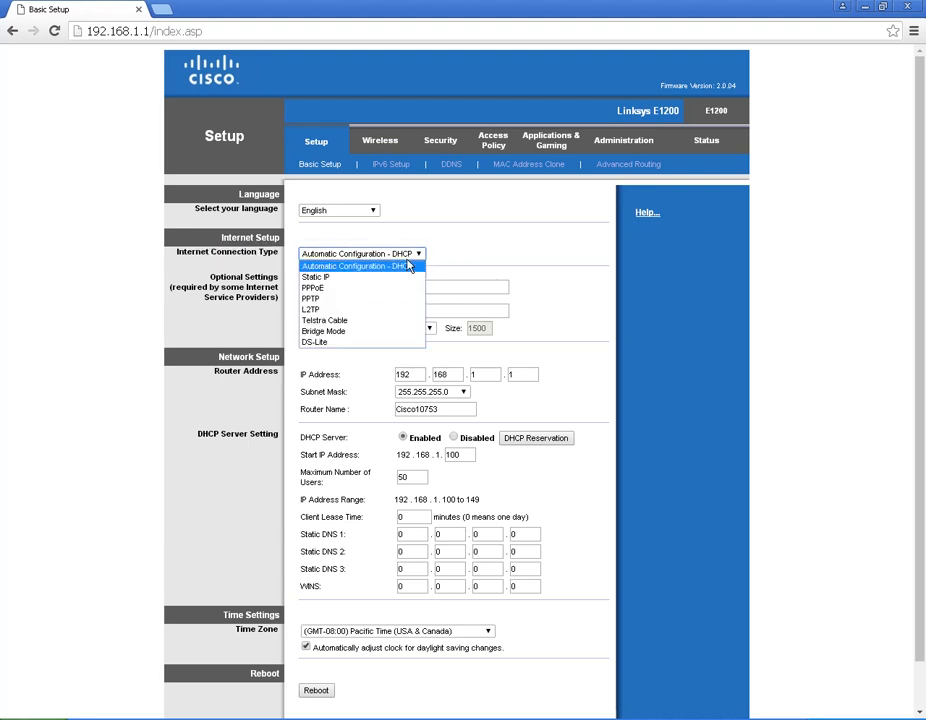
click(440, 234)
click(421, 254)
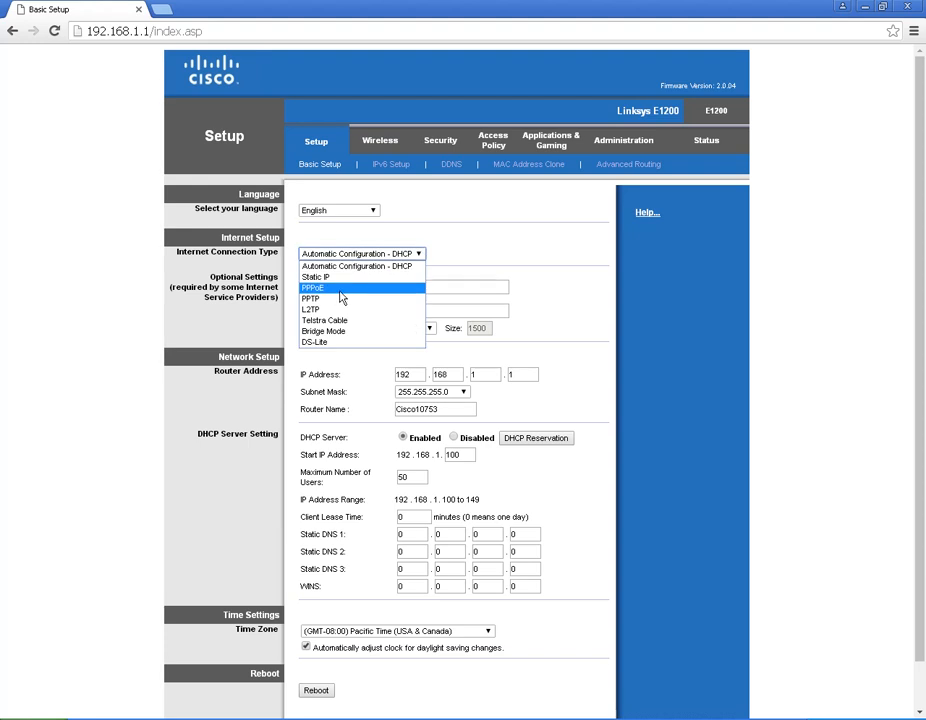
click(318, 288)
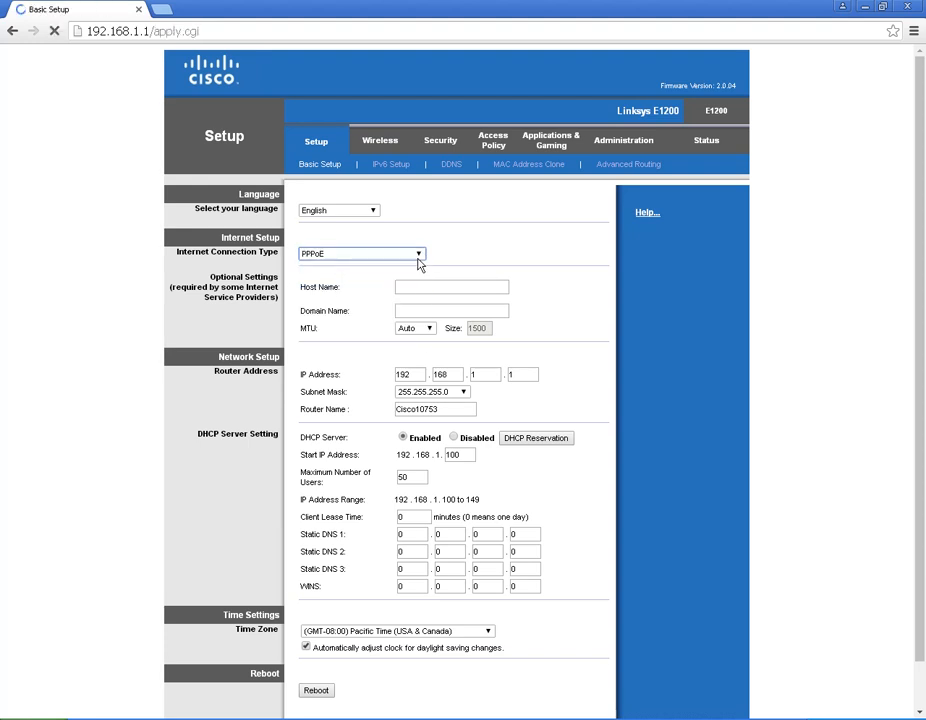
Step: Highlight the new PPPoE Username and optional Service Name fields
drag(298, 270, 526, 303)
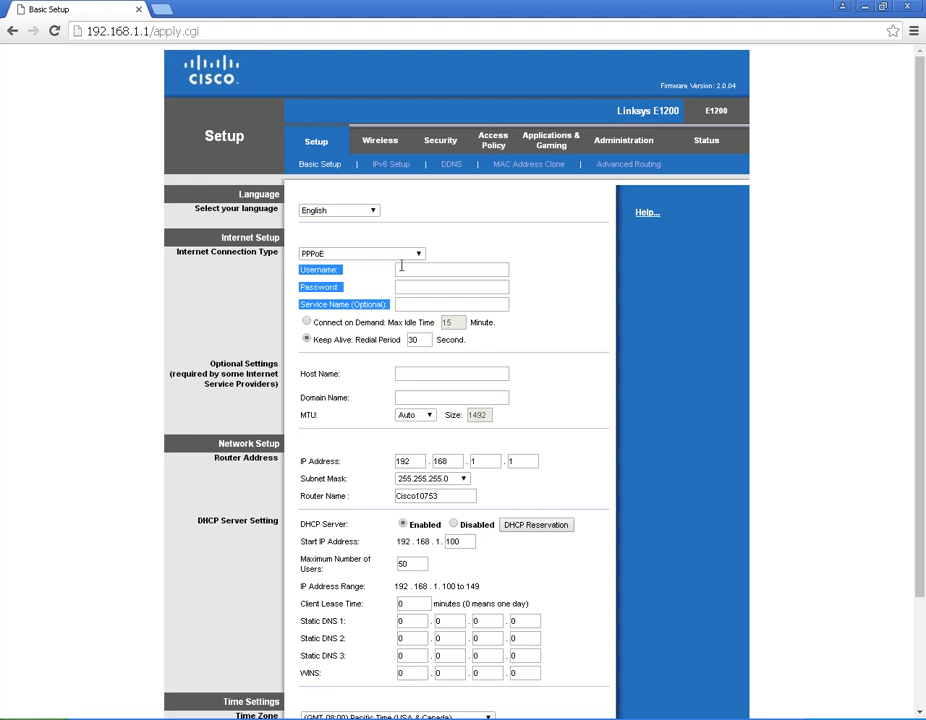
click(317, 273)
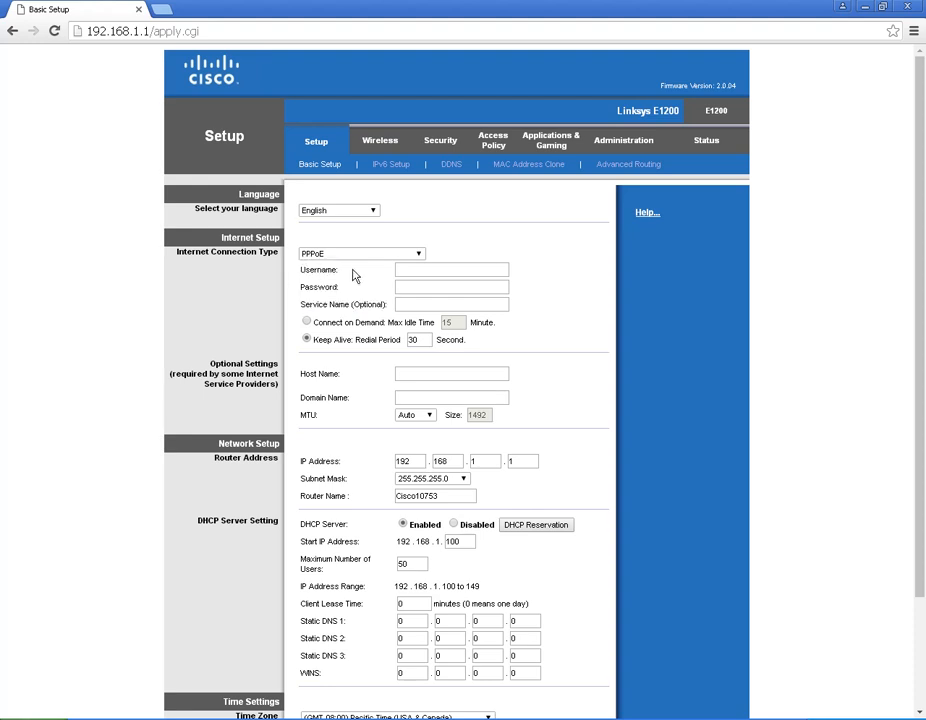
drag(303, 269, 554, 267)
drag(303, 270, 420, 281)
drag(312, 304, 480, 303)
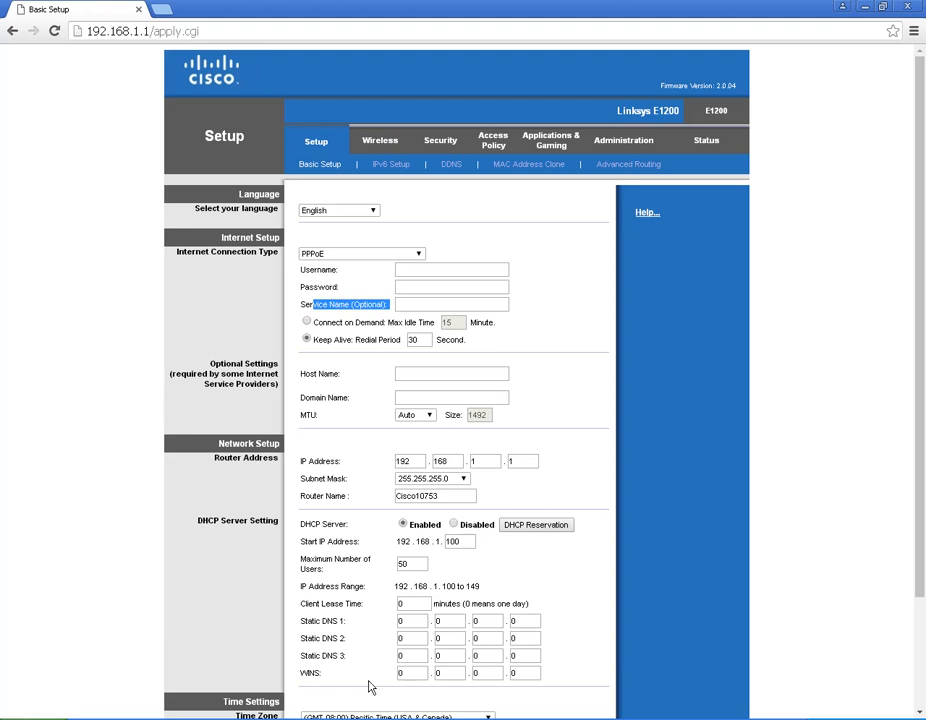
key(alt+Tab)
click(677, 311)
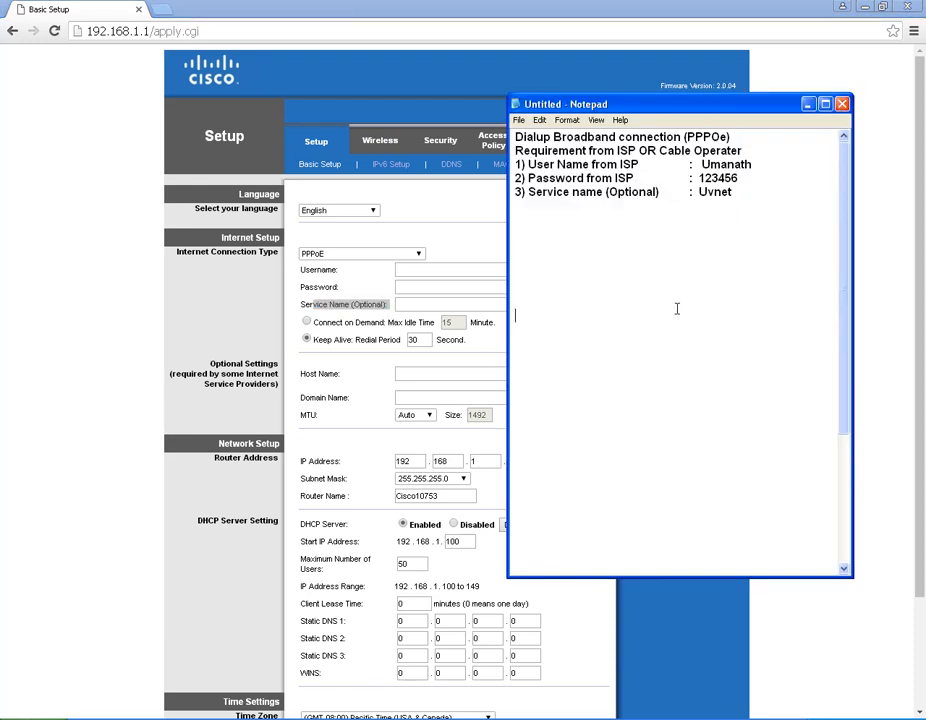
drag(517, 164, 760, 163)
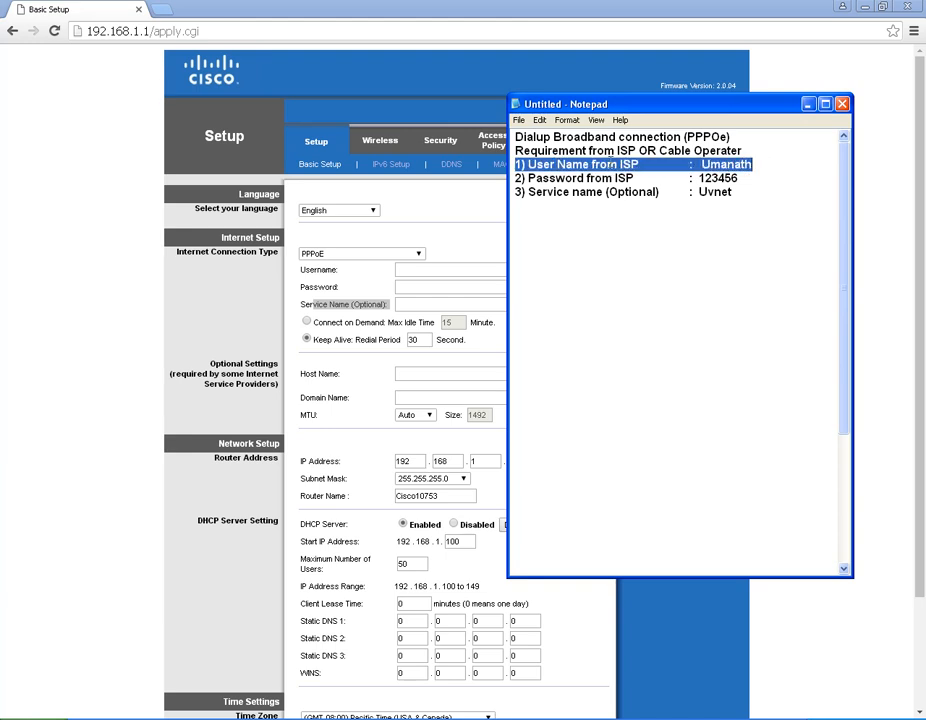
drag(517, 178, 739, 178)
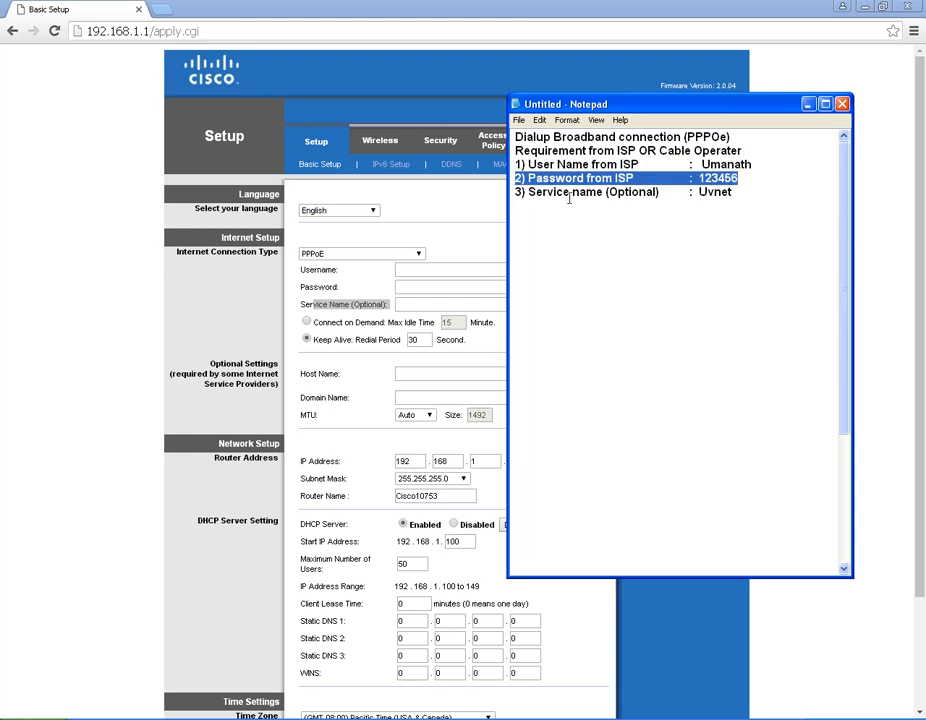
click(517, 191)
drag(517, 191, 719, 201)
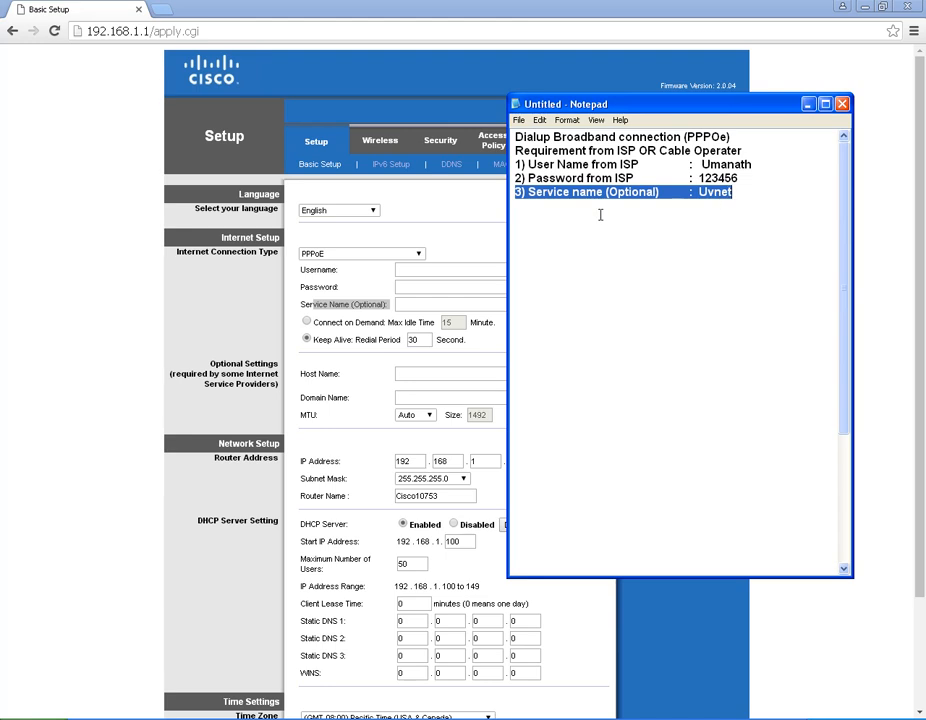
click(471, 217)
click(436, 264)
Step: Enter the ISP's PPPoE username and password and service name Uvnet, then save
text(Umanath)
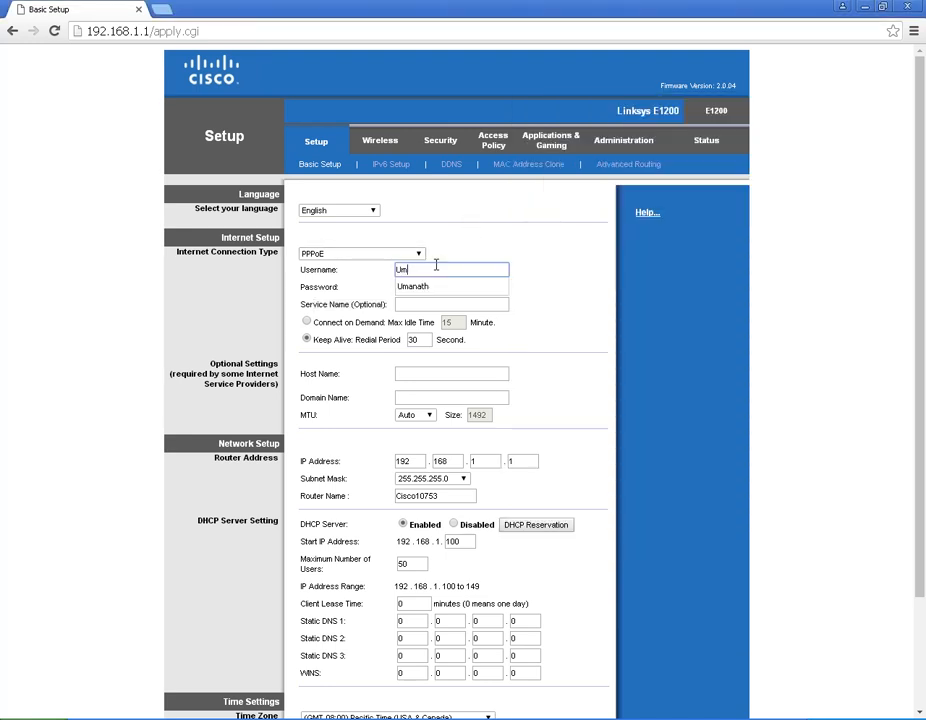
click(467, 287)
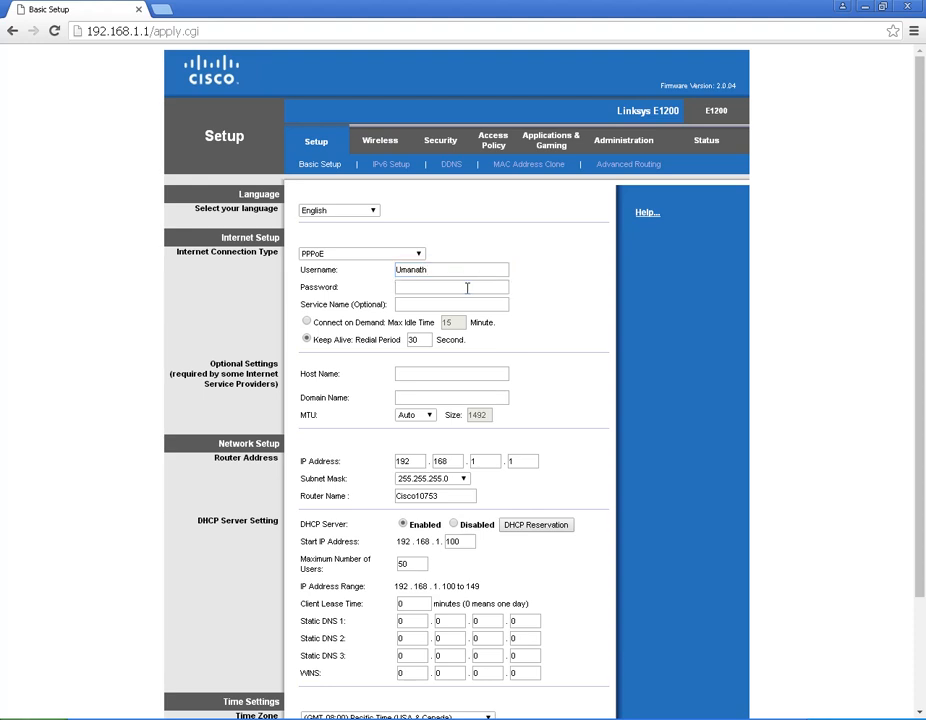
text(••••••)
click(451, 305)
text(Uvnet)
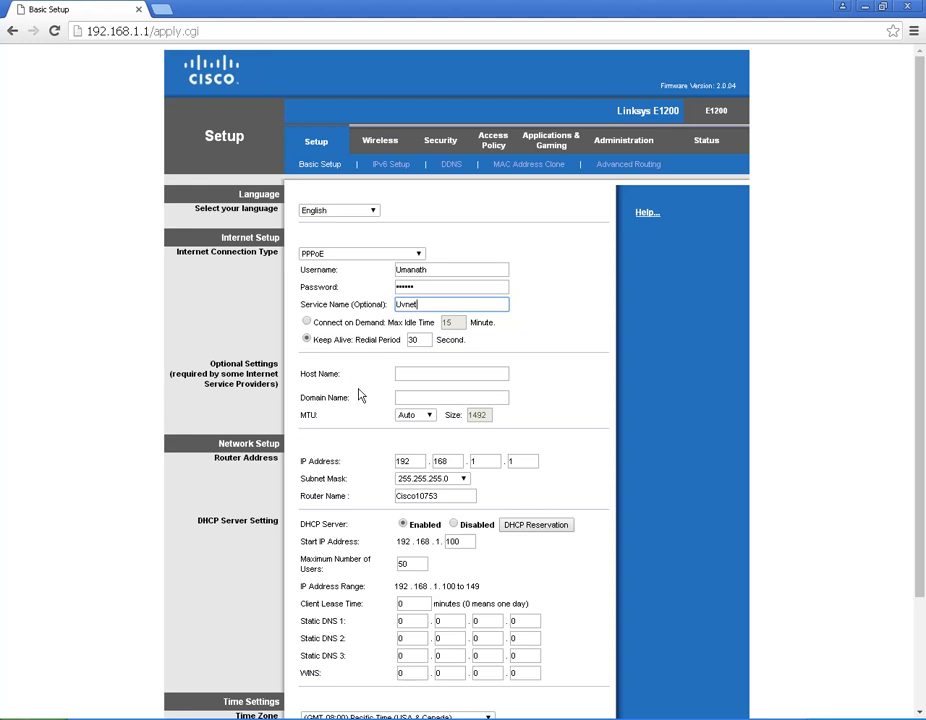
scroll(350, 460, down, 3)
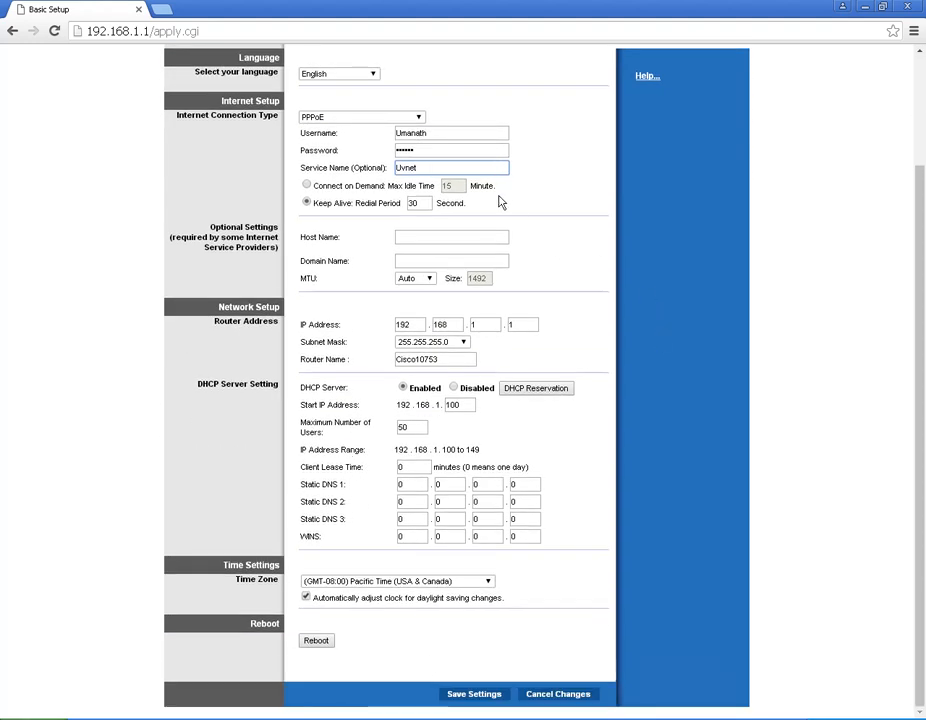
click(466, 697)
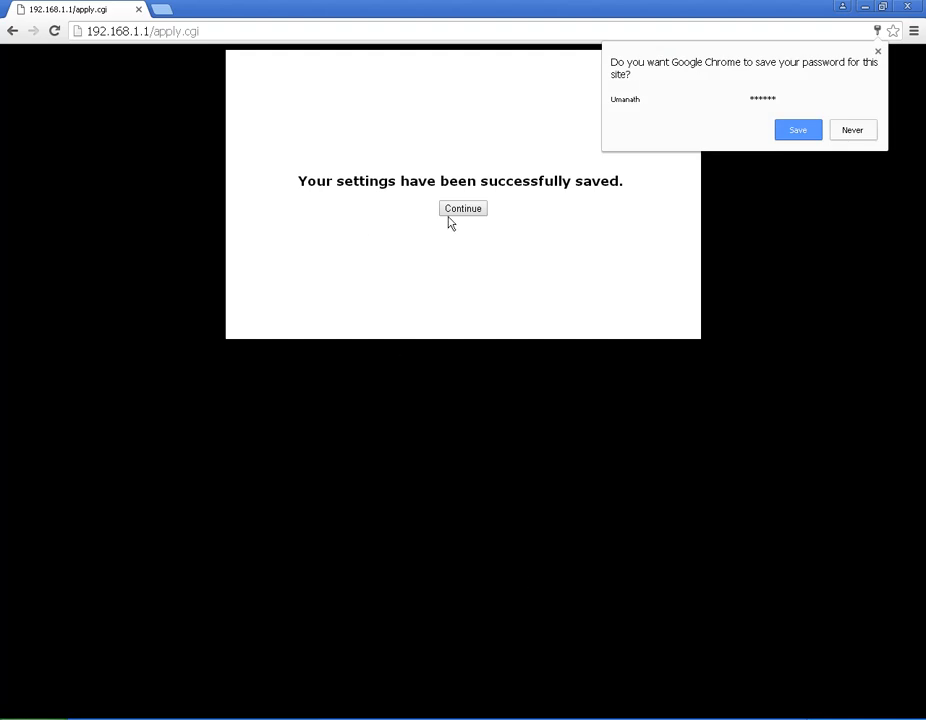
Step: Continue from the save confirmation back to the Basic Setup page
click(456, 212)
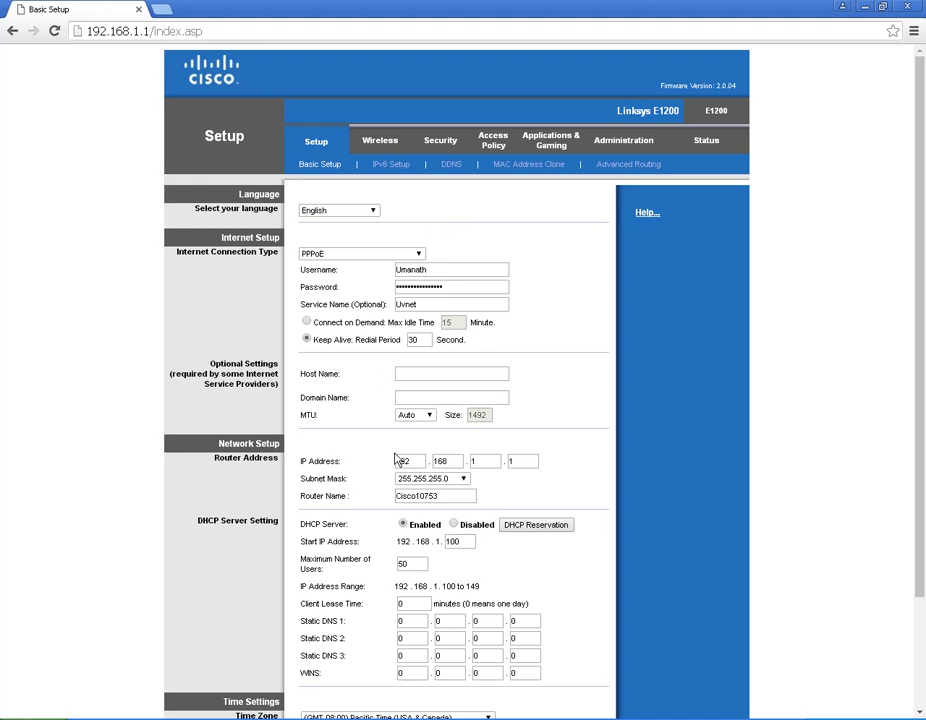
Step: Pick Static IP from the Internet Connection Type dropdown
click(329, 255)
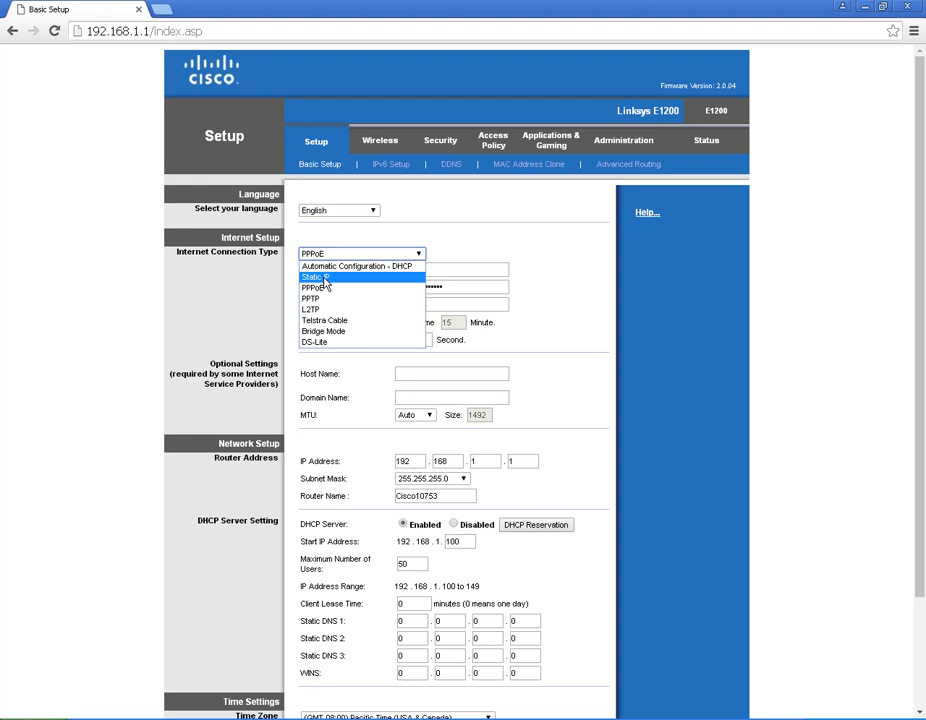
click(324, 280)
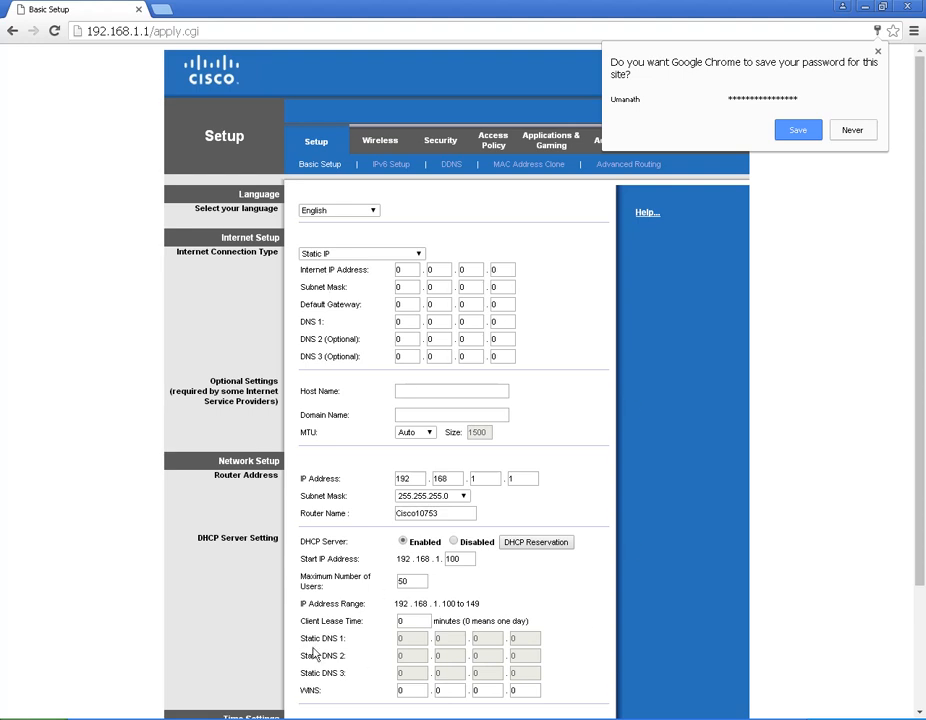
key(alt+Tab)
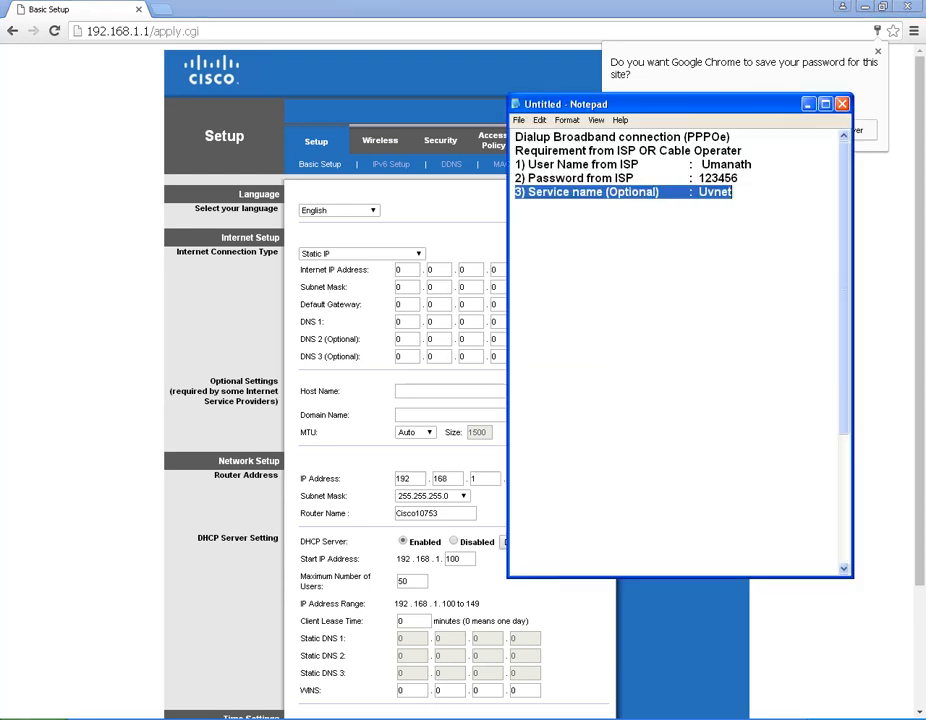
scroll(616, 424, down, 5)
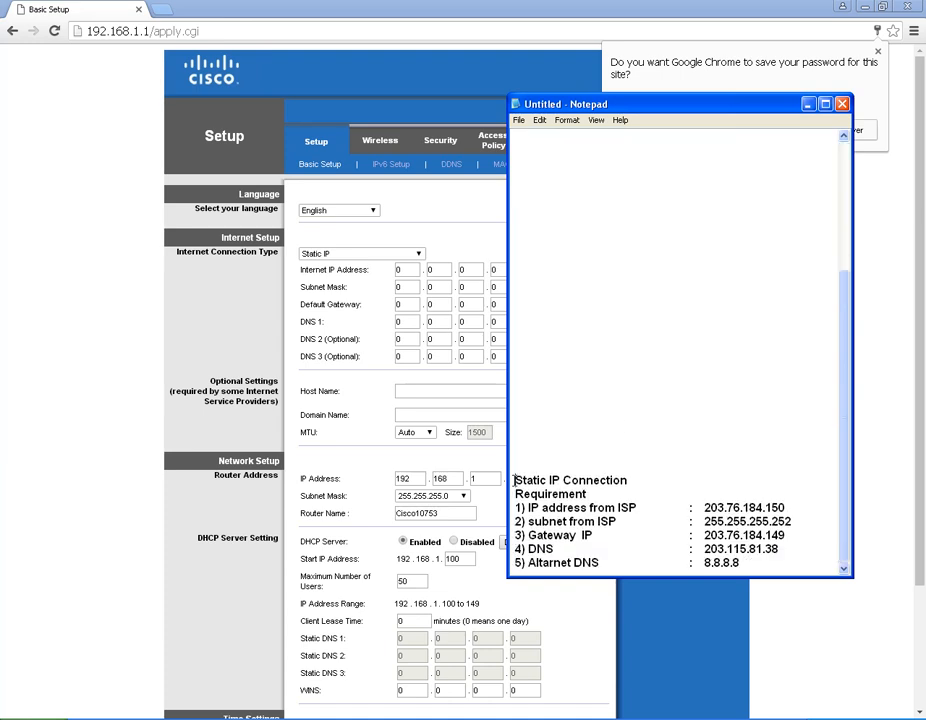
drag(515, 482, 740, 563)
click(570, 521)
click(302, 270)
drag(302, 270, 360, 271)
click(353, 288)
Step: Enter Internet IP address 203.76.184.150 and subnet mask 255.255.255.252
double_click(396, 272)
text(203)
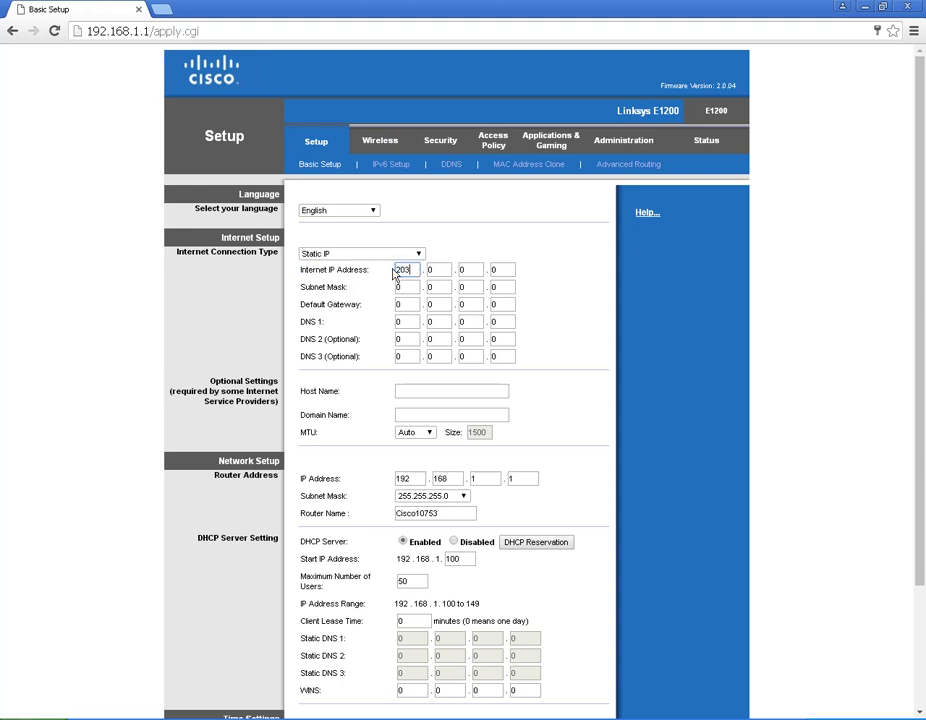
key(Tab)
text(76)
key(Tab)
text(184)
key(Tab)
text(150)
key(Tab)
text(255)
key(Tab)
text(255)
key(Tab)
text(255)
key(Tab)
text(252)
Step: Enter default gateway 203.76.184.149 and DNS 1 203.115.81.38
key(Tab)
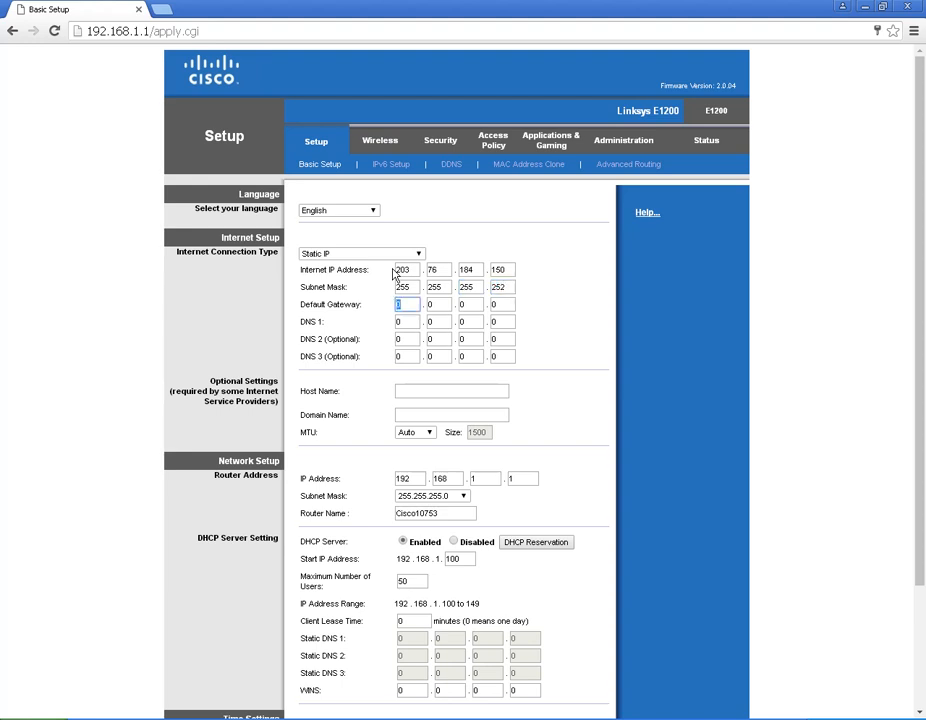
text(203)
key(Tab)
text(76)
key(Tab)
text(184)
key(Tab)
text(149)
key(Tab)
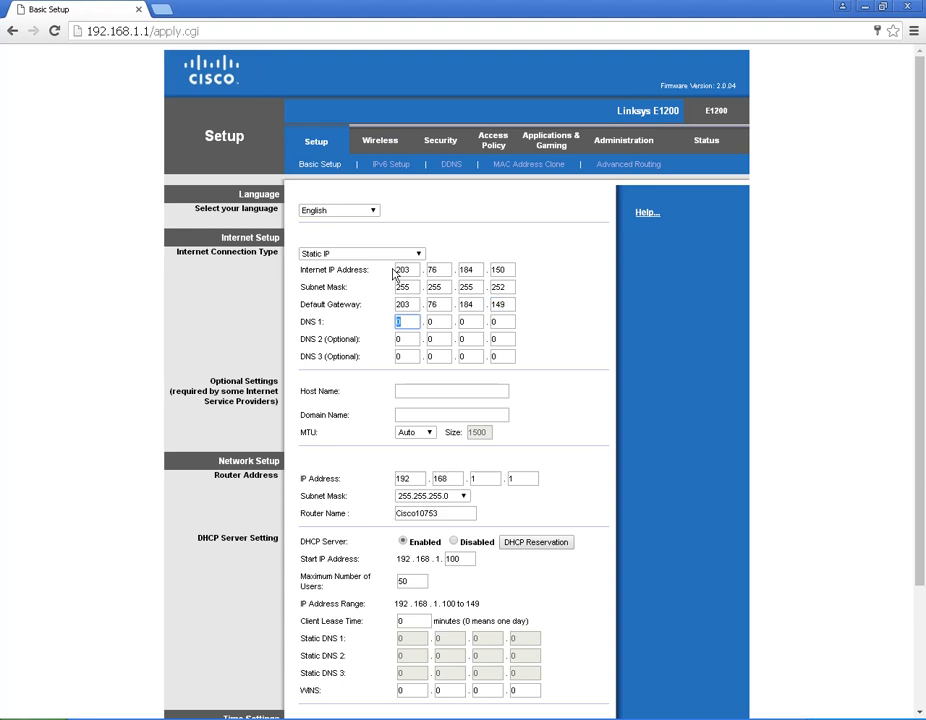
text(203)
key(Tab)
text(115)
key(Tab)
text(81)
key(Tab)
text(38)
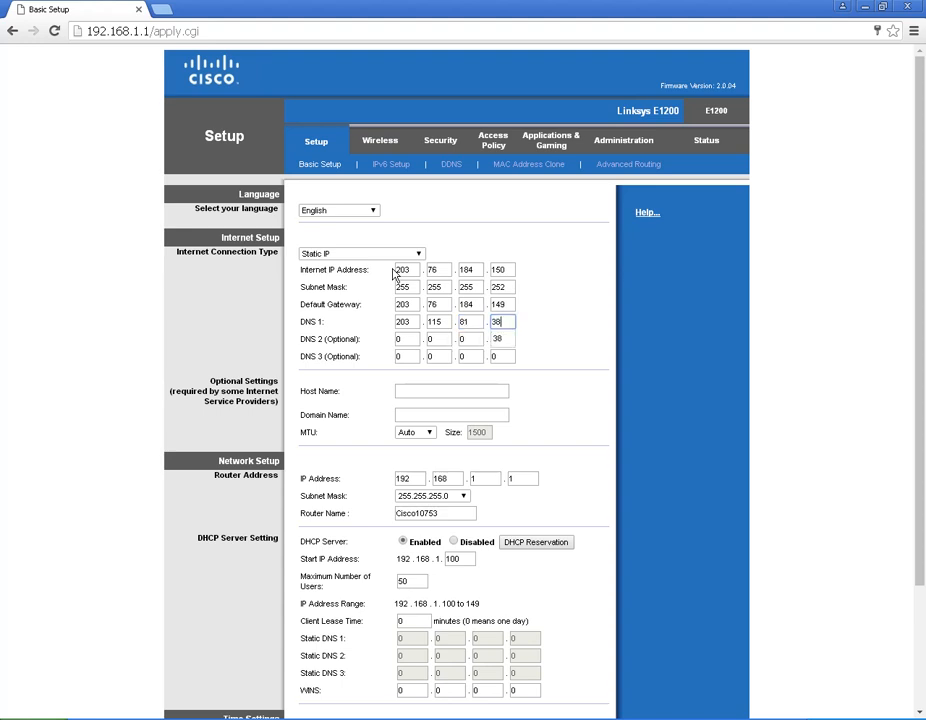
Step: Enter DNS 2 as 8.8.8.8
key(Tab)
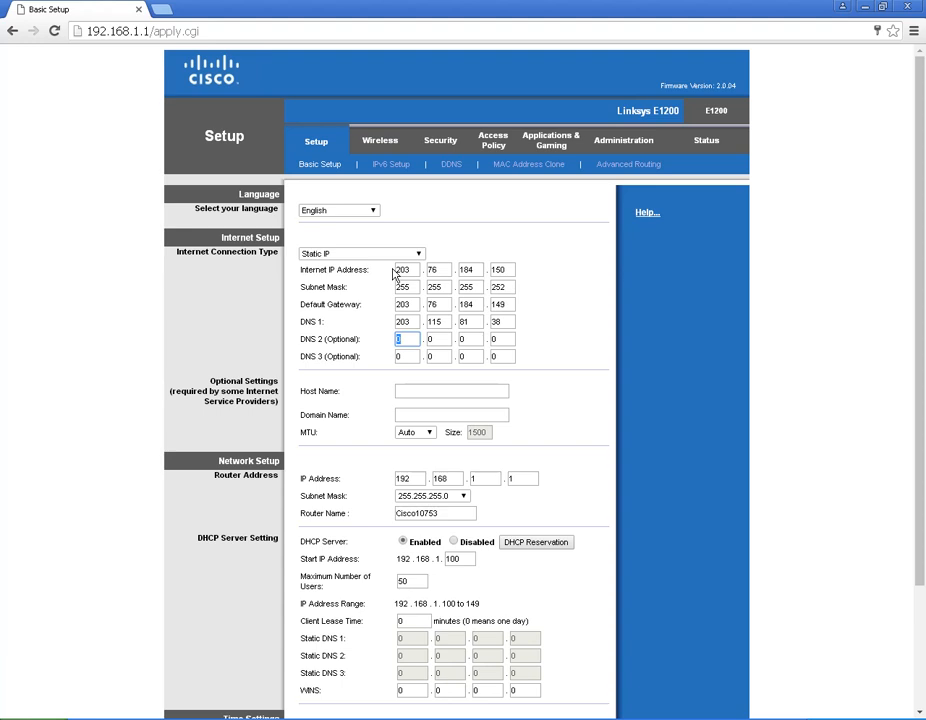
text(8)
key(Tab)
text(8)
key(Tab)
key(Tab)
key(shift+Tab)
text(8)
key(Tab)
text(8)
key(Tab)
scroll(533, 473, down, 3)
Step: Save the static IP configuration and view the Status page showing connection type Static
click(476, 694)
click(462, 210)
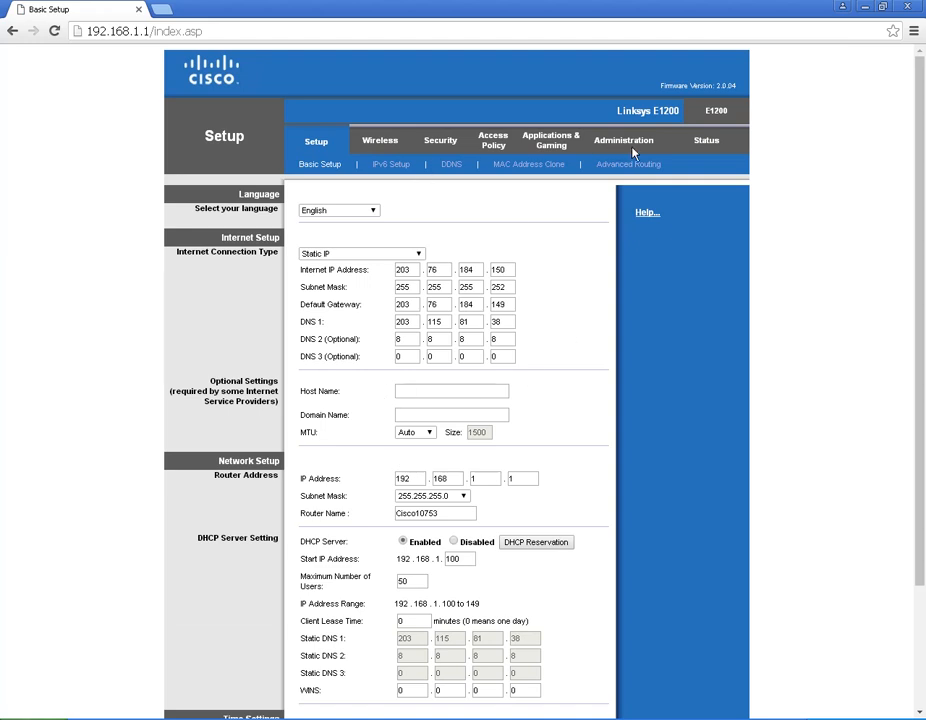
click(700, 142)
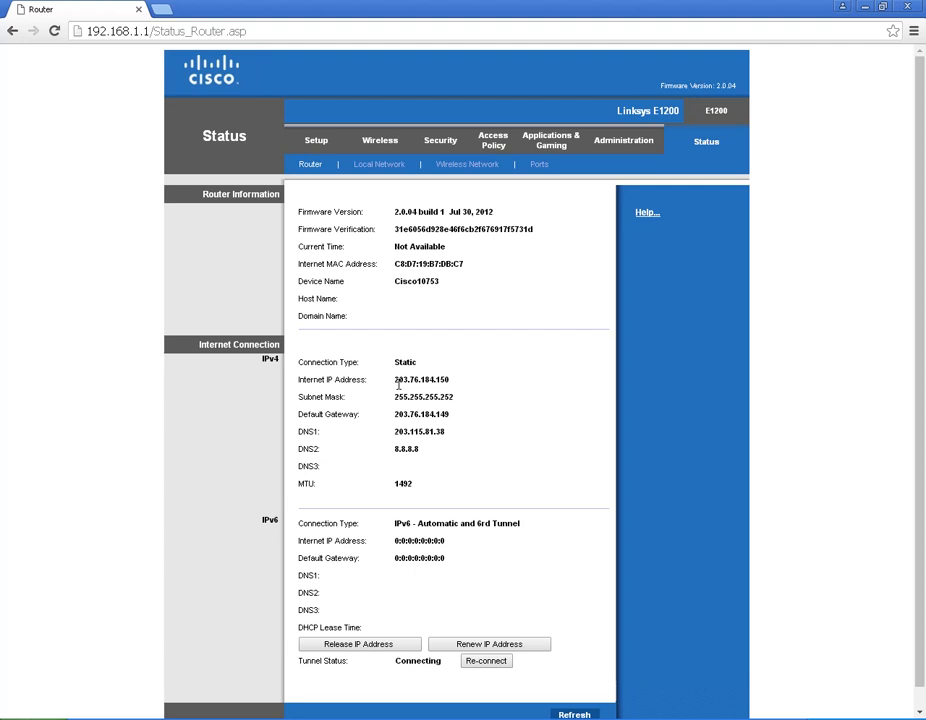
Step: In a new tab, search Google for 'cisco router' and open the Linksys Wi-Fi E900 Amazon result
click(164, 12)
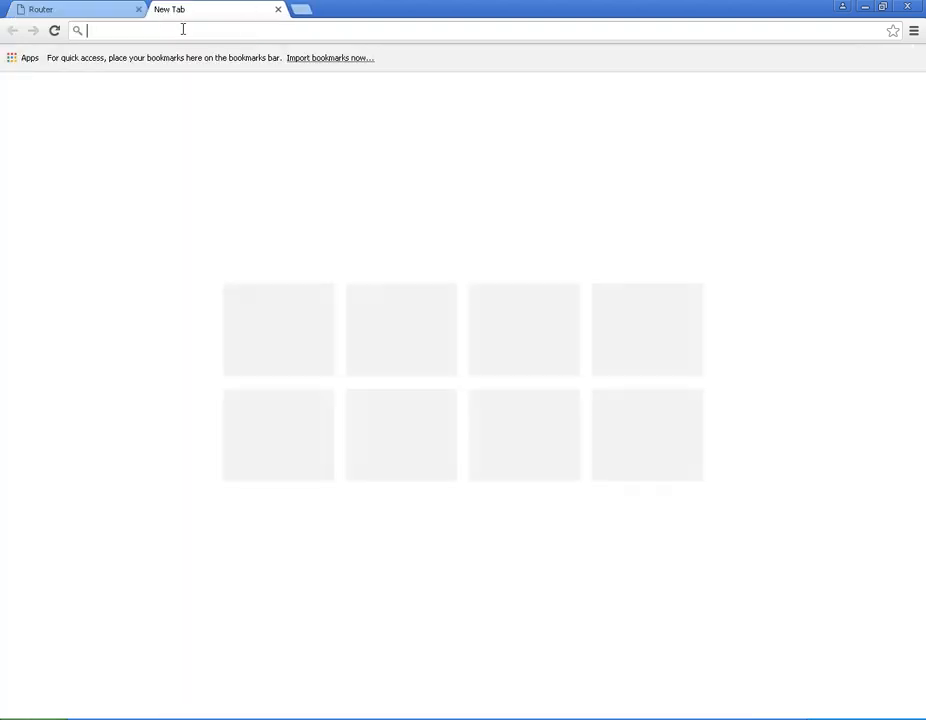
text(google)
key(Return)
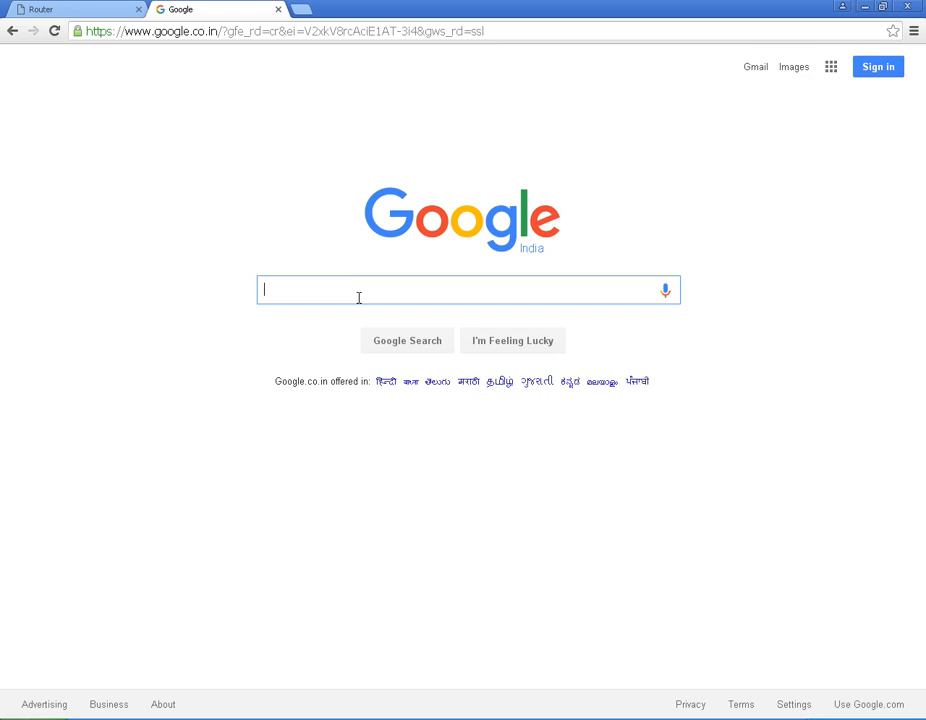
text(cisco)
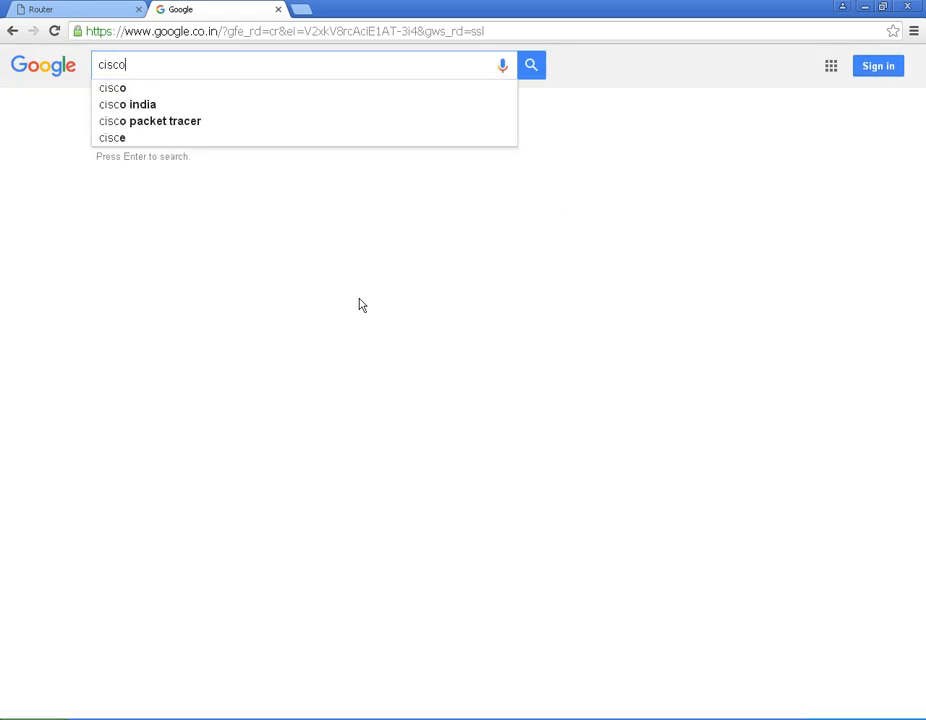
text(outer)
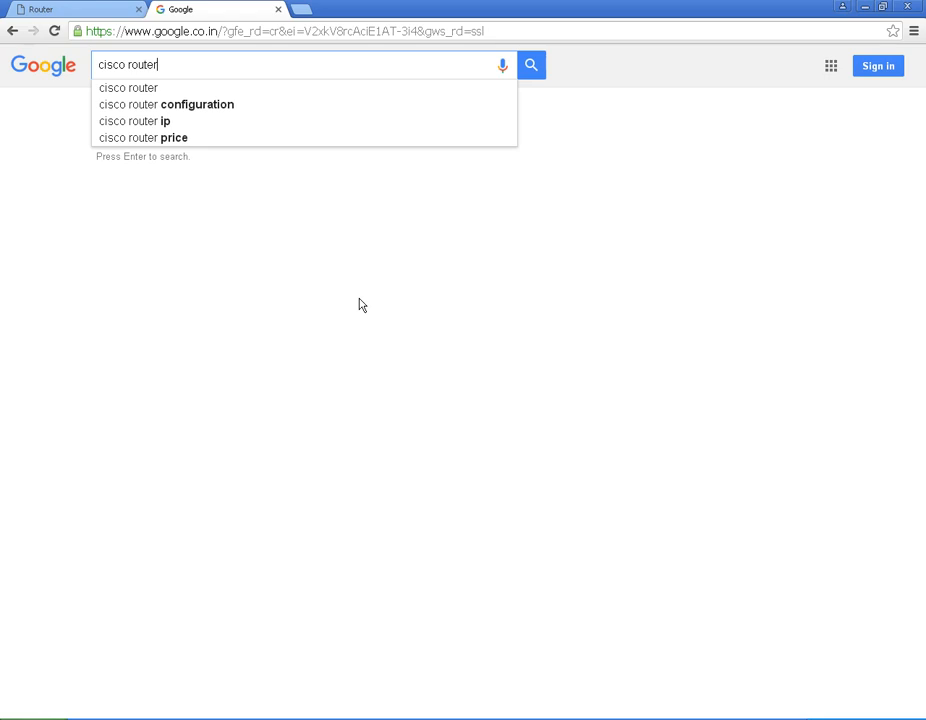
key(Return)
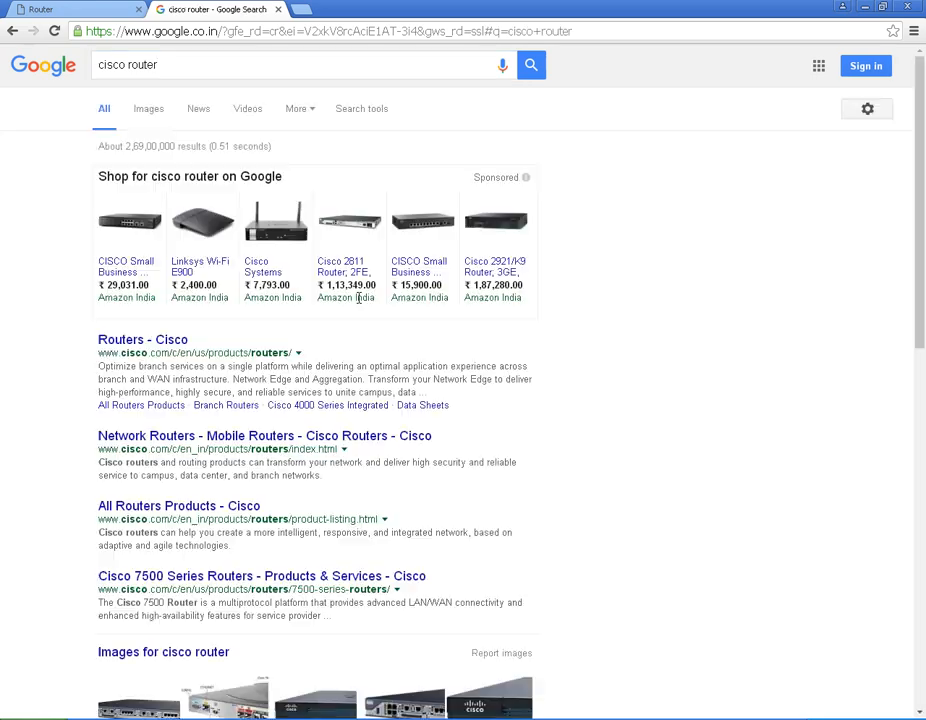
click(203, 231)
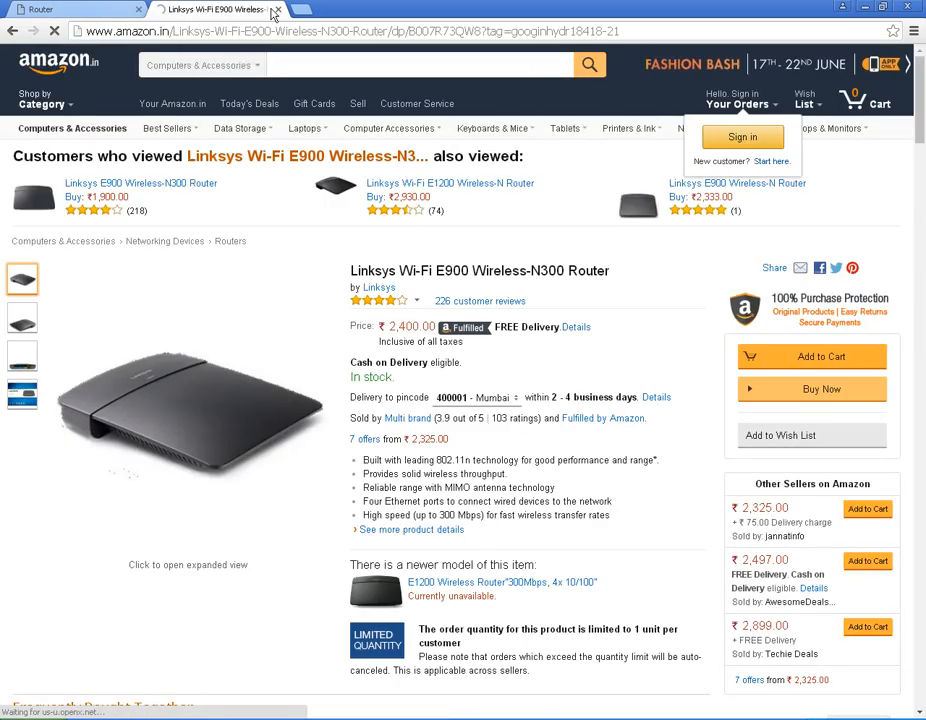
Step: Close the Amazon tab to get back to the router Status page
click(279, 9)
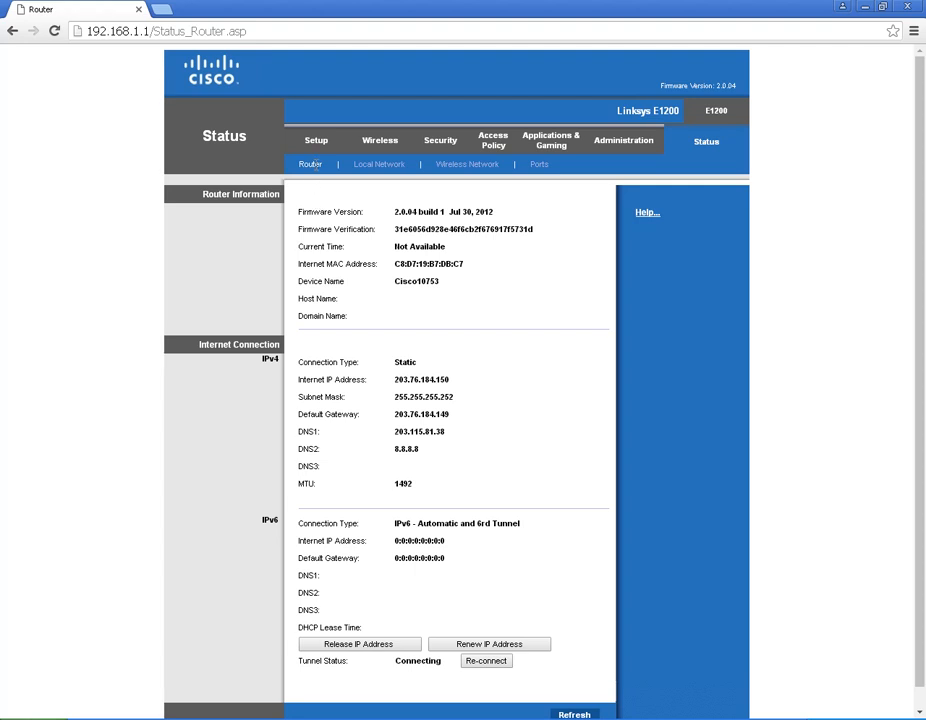
Step: Go to Setup, then open the Wireless tab's Basic Wireless Settings
click(316, 144)
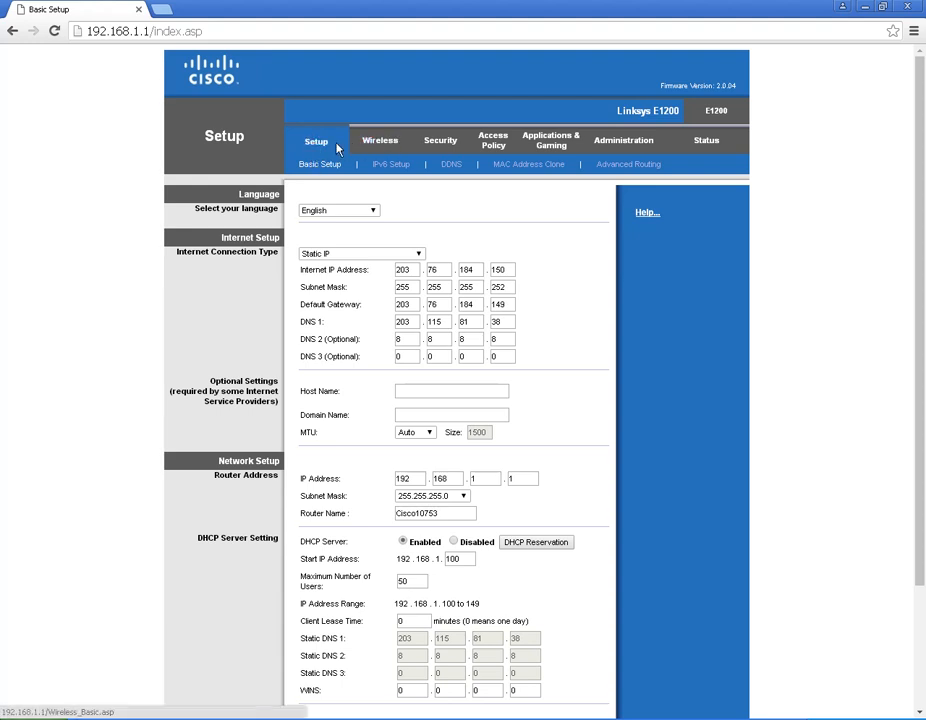
click(382, 148)
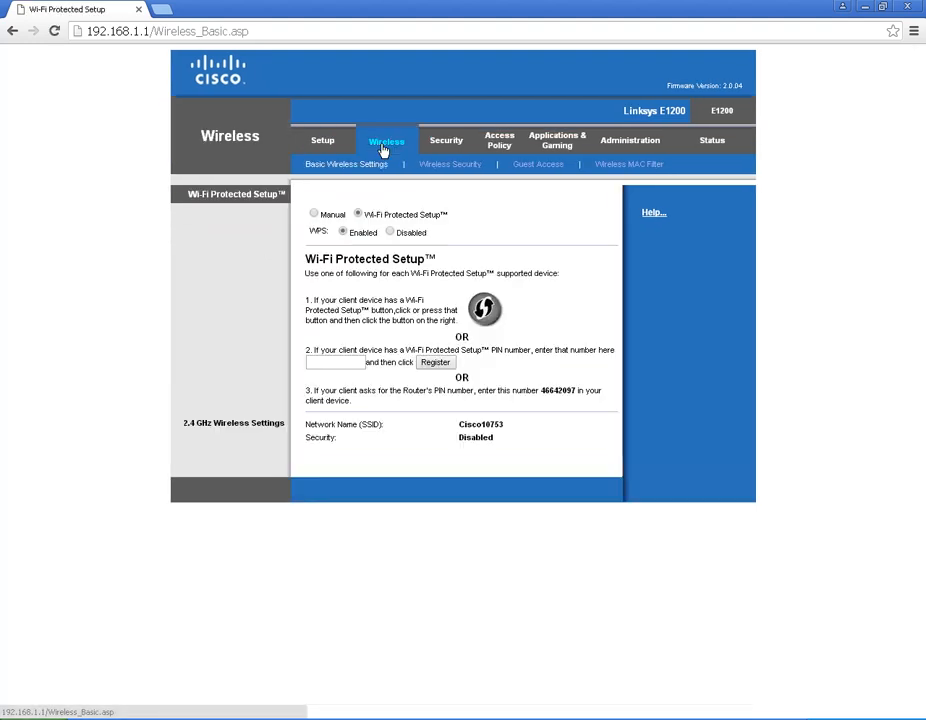
Step: Switch wireless setup to Manual and replace the SSID Cisco10753 with 'Network'
click(314, 216)
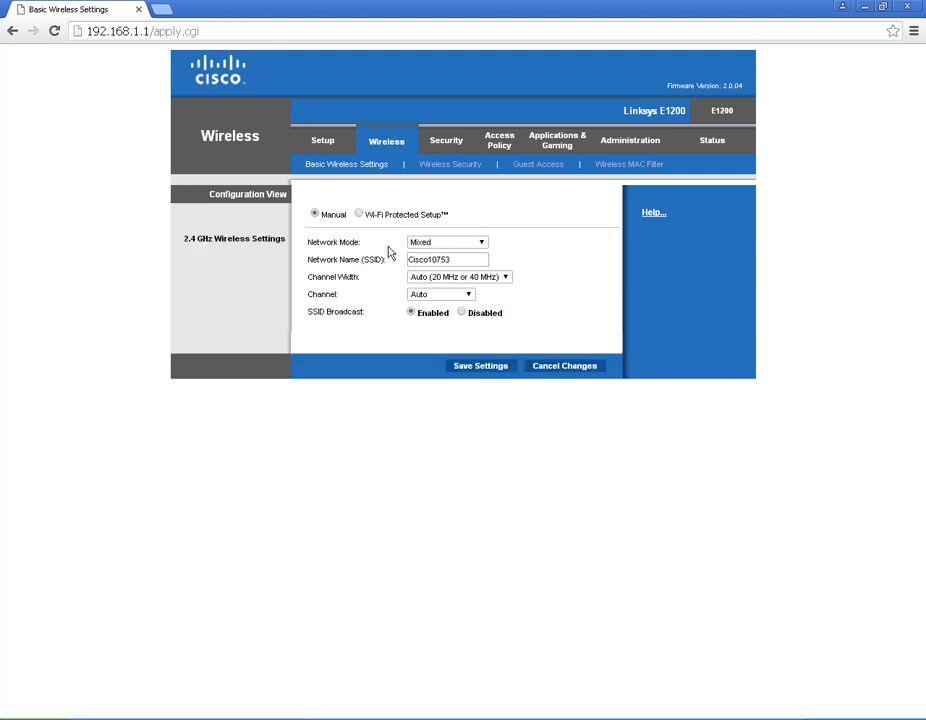
drag(317, 257, 383, 256)
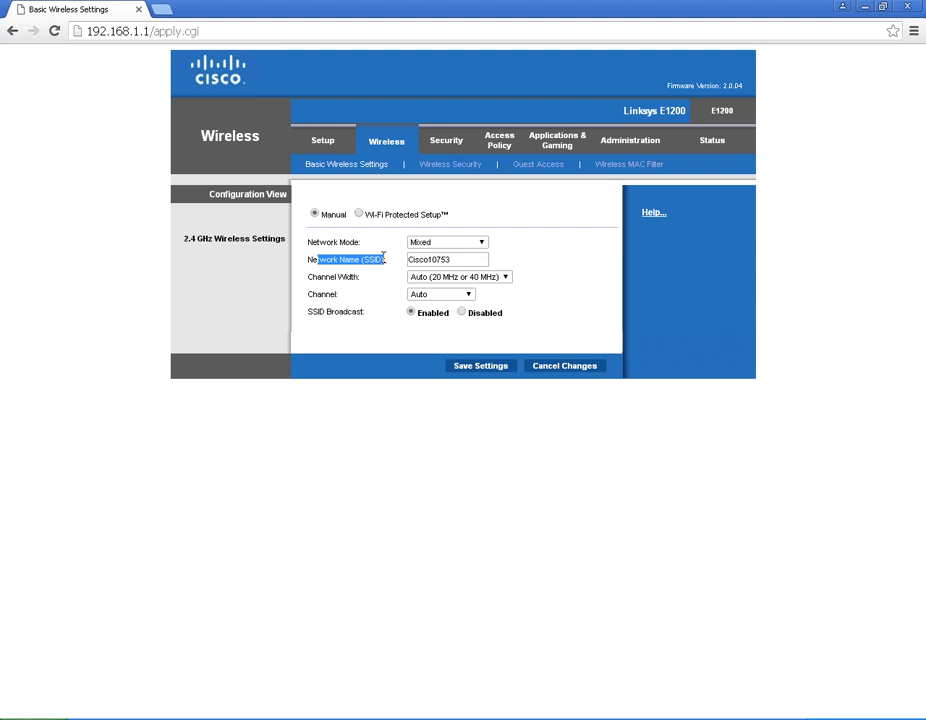
click(459, 258)
drag(459, 258, 367, 255)
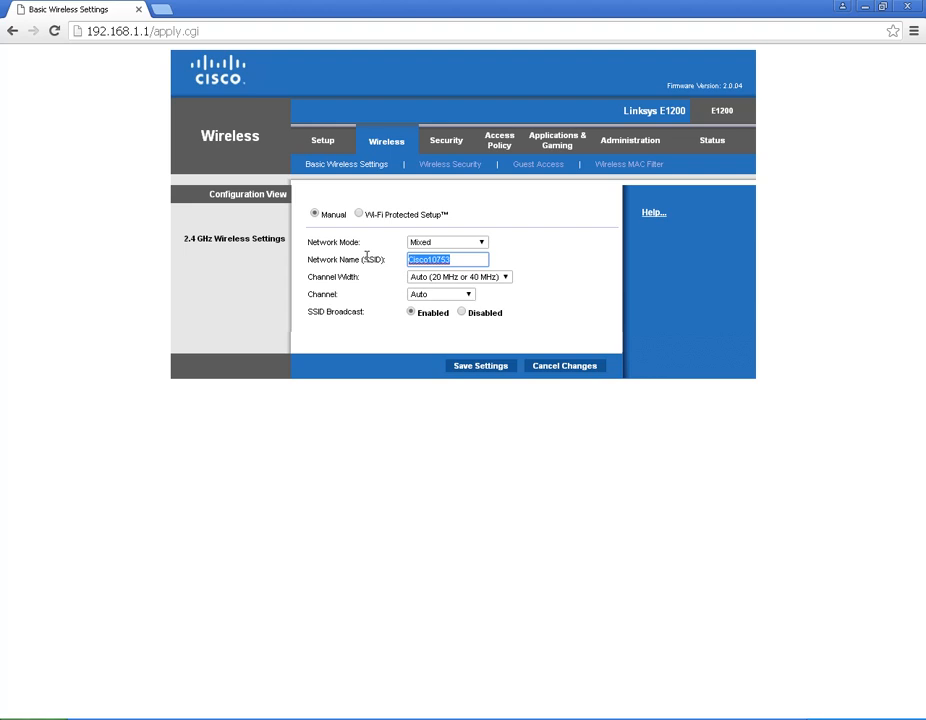
text(Umanat)
key(BackSpace)
key(BackSpace)
key(BackSpace)
key(BackSpace)
key(BackSpace)
key(BackSpace)
text(Network)
Step: Save the new SSID, accepting the warning that wireless security is off
click(474, 367)
click(521, 117)
click(469, 210)
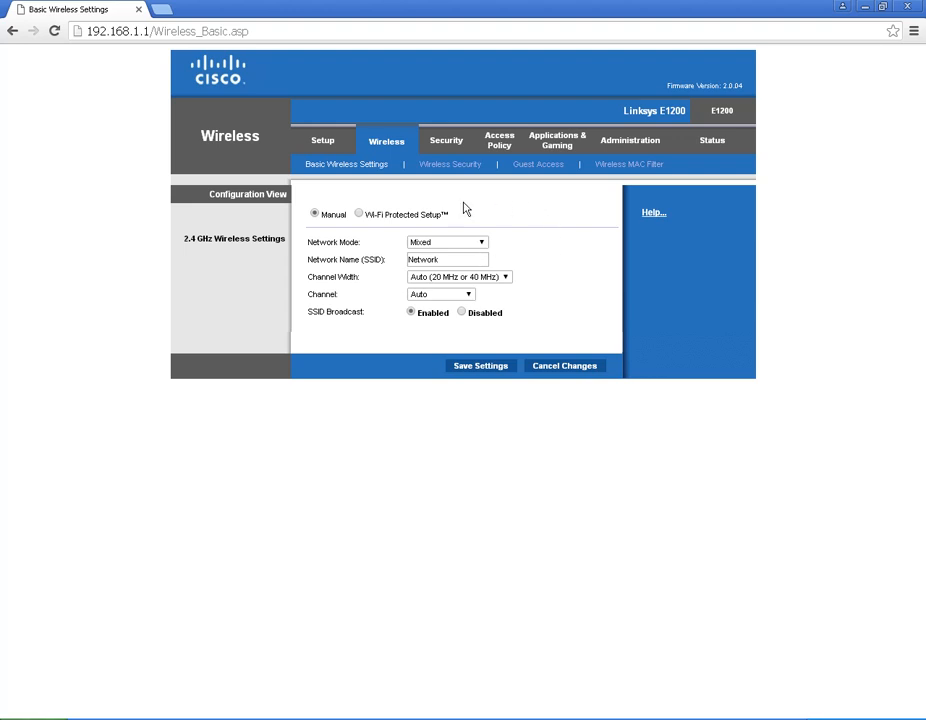
Step: Set wireless security to WPA2/WPA Mixed Mode with a new passphrase and save it
click(449, 167)
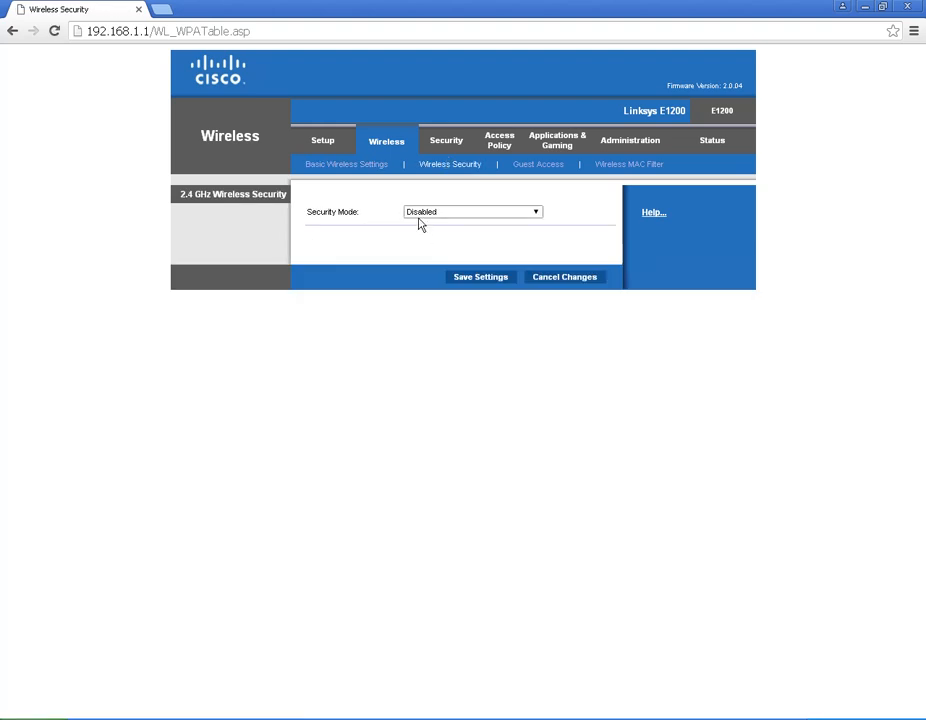
click(476, 216)
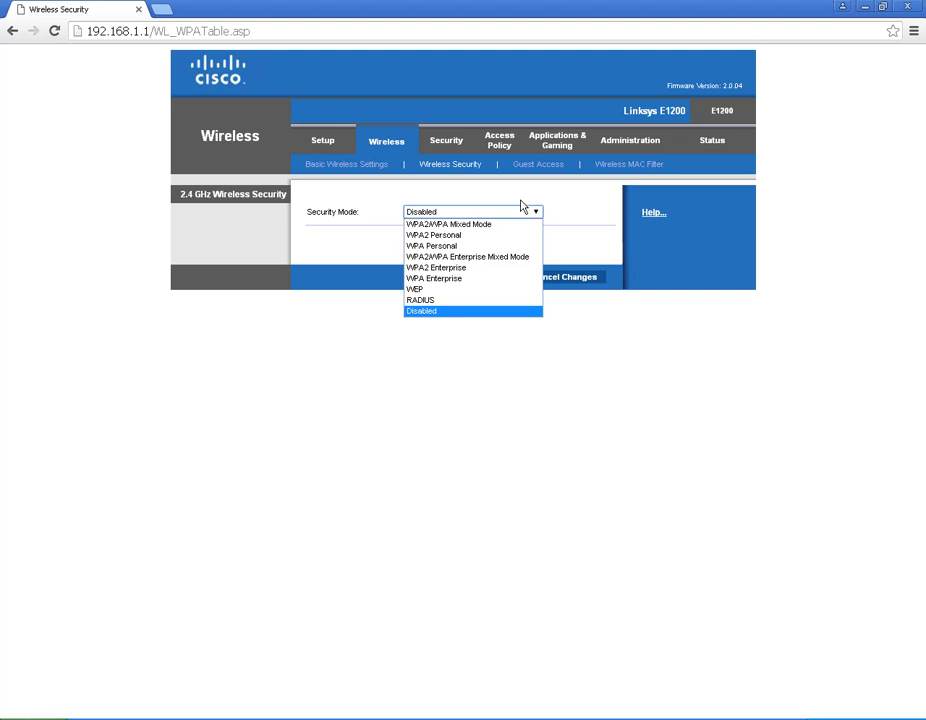
click(448, 225)
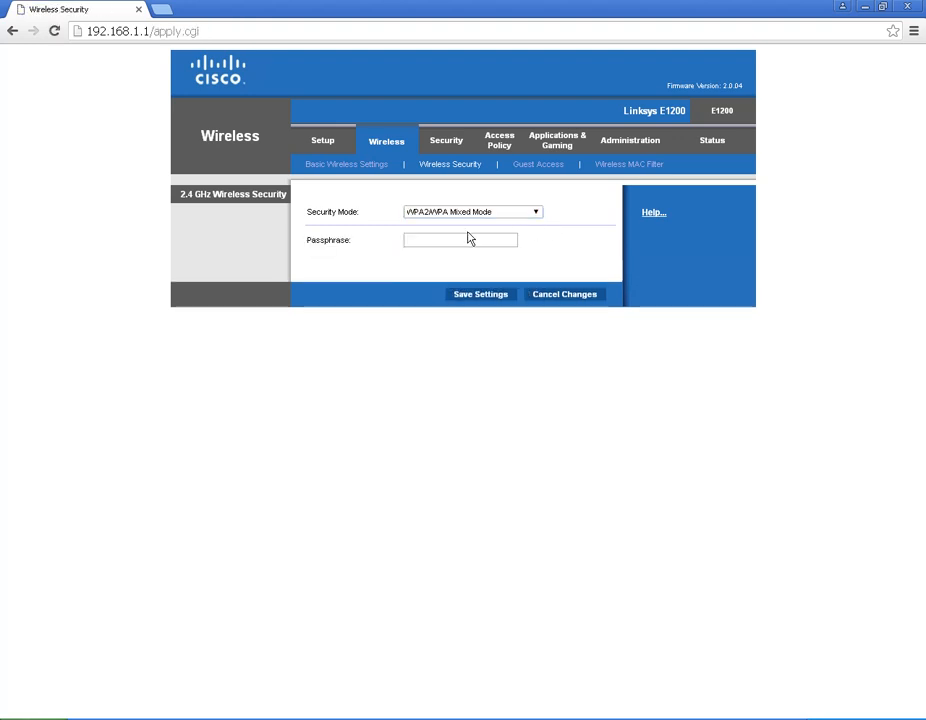
click(455, 240)
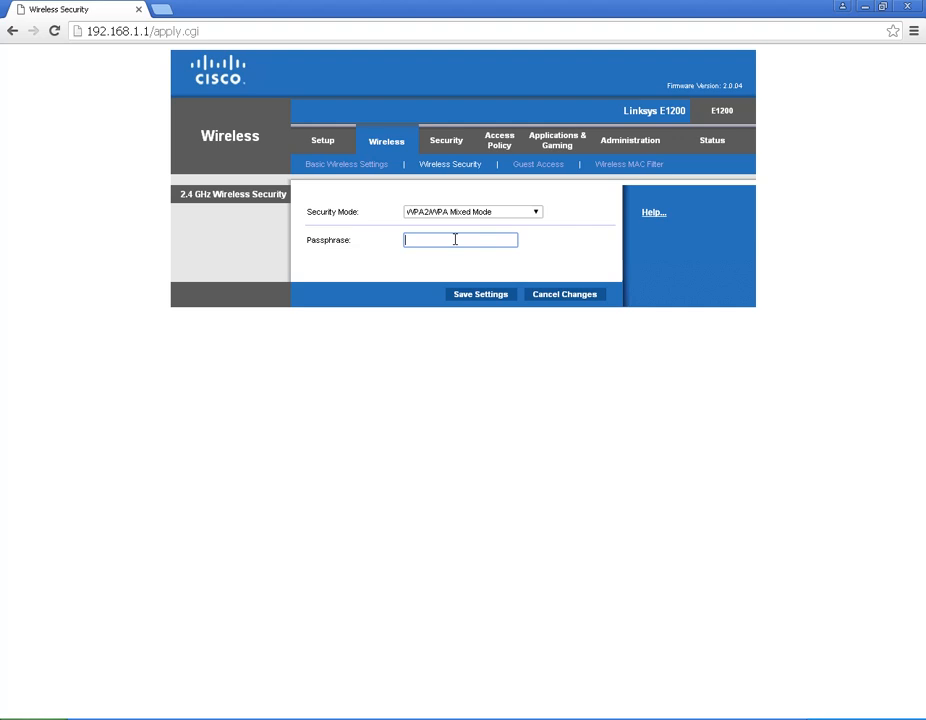
text(123456789)
click(485, 300)
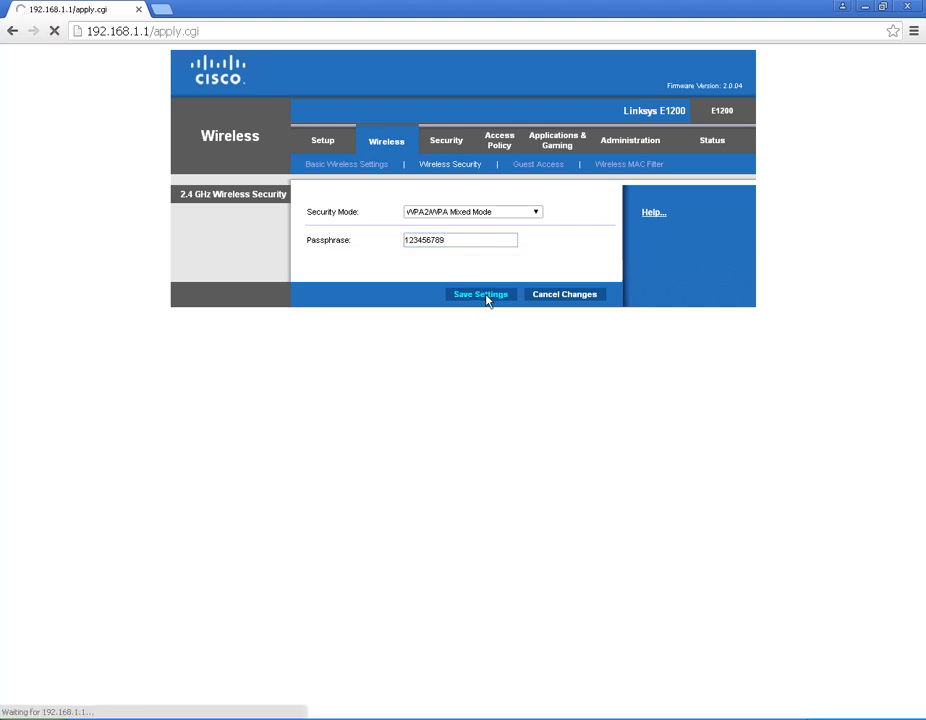
click(464, 211)
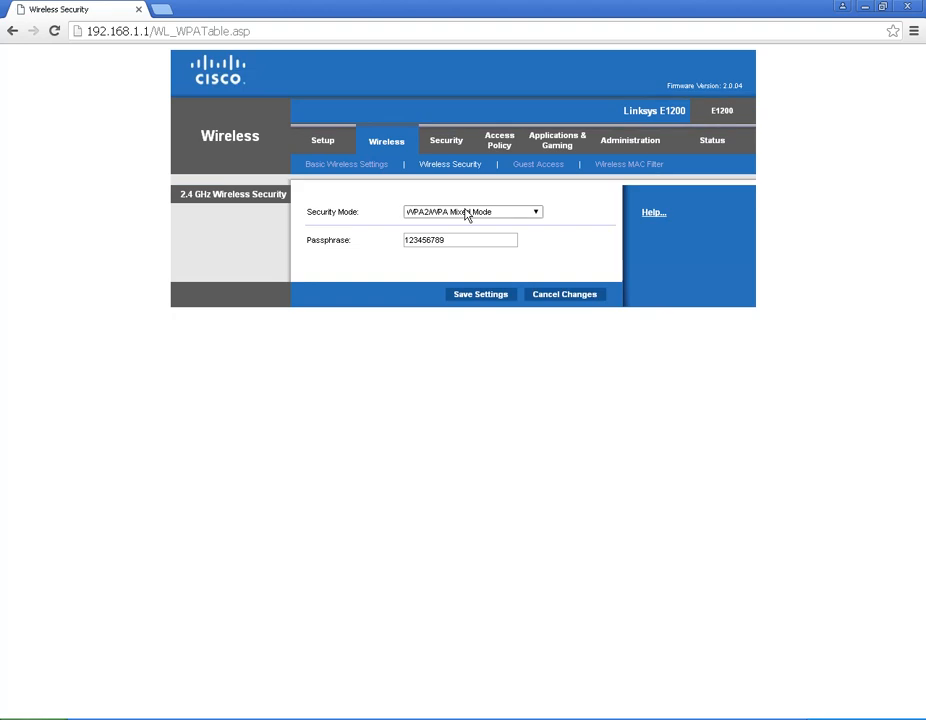
Step: Check the Wireless and Local Network status, then open the DHCP Client Table showing 192.168.1.117
click(323, 143)
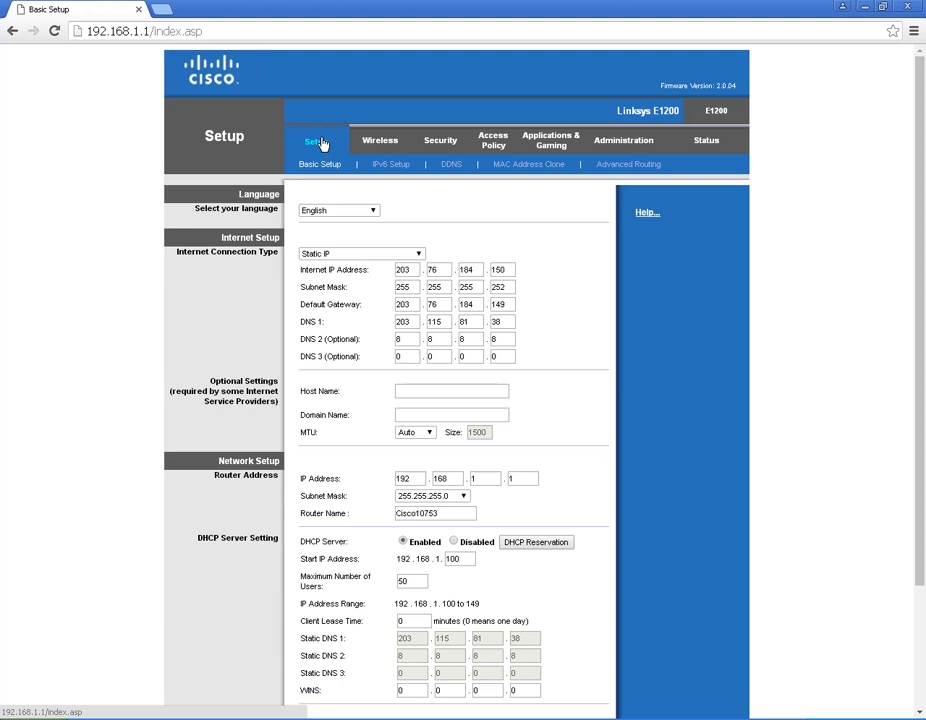
click(379, 141)
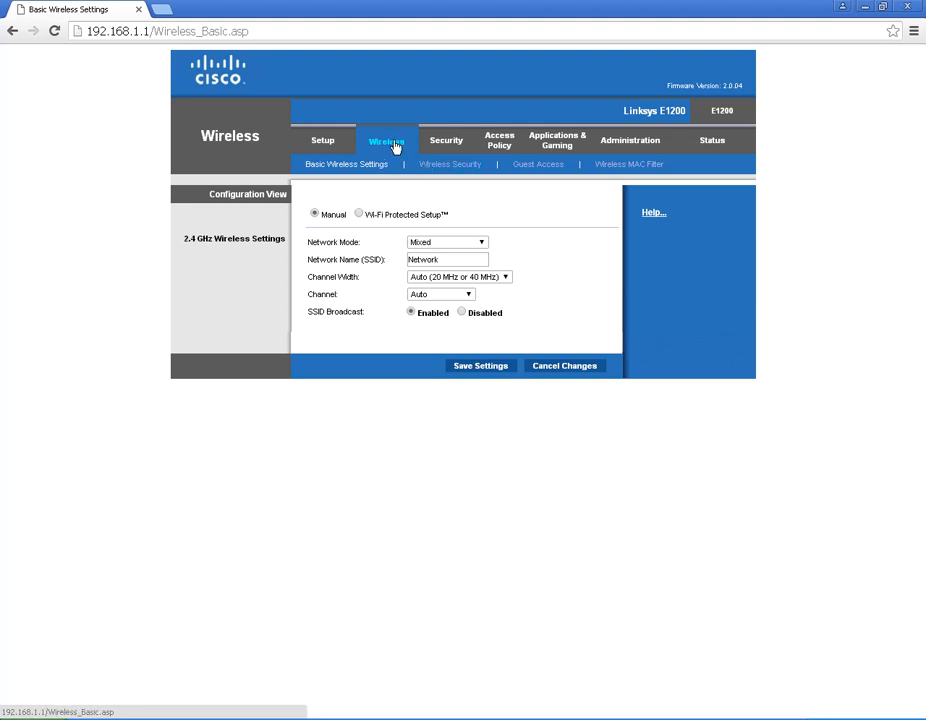
click(706, 142)
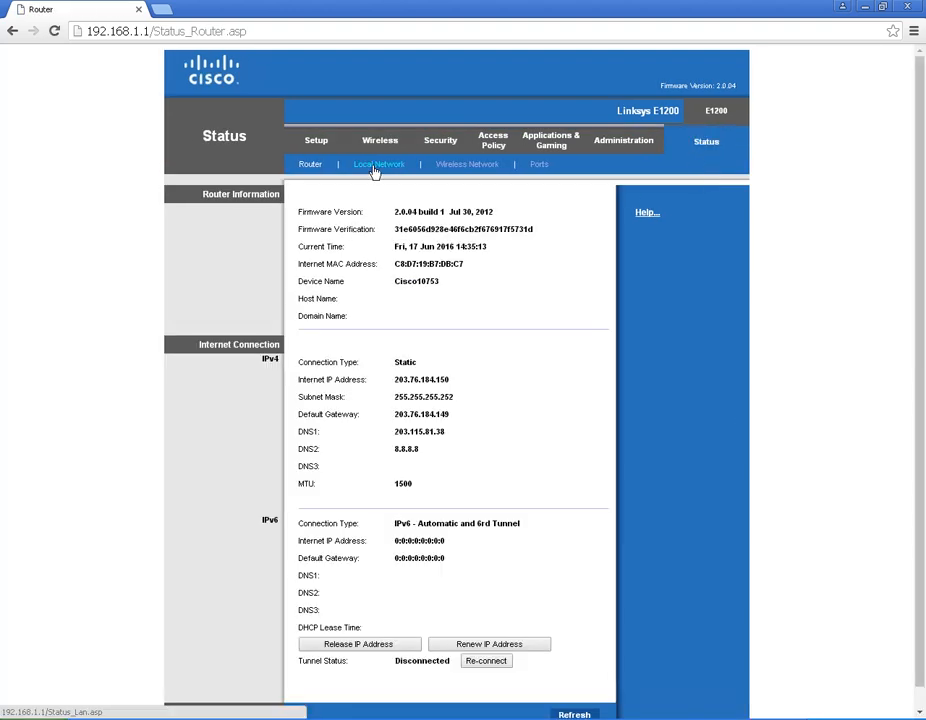
click(462, 167)
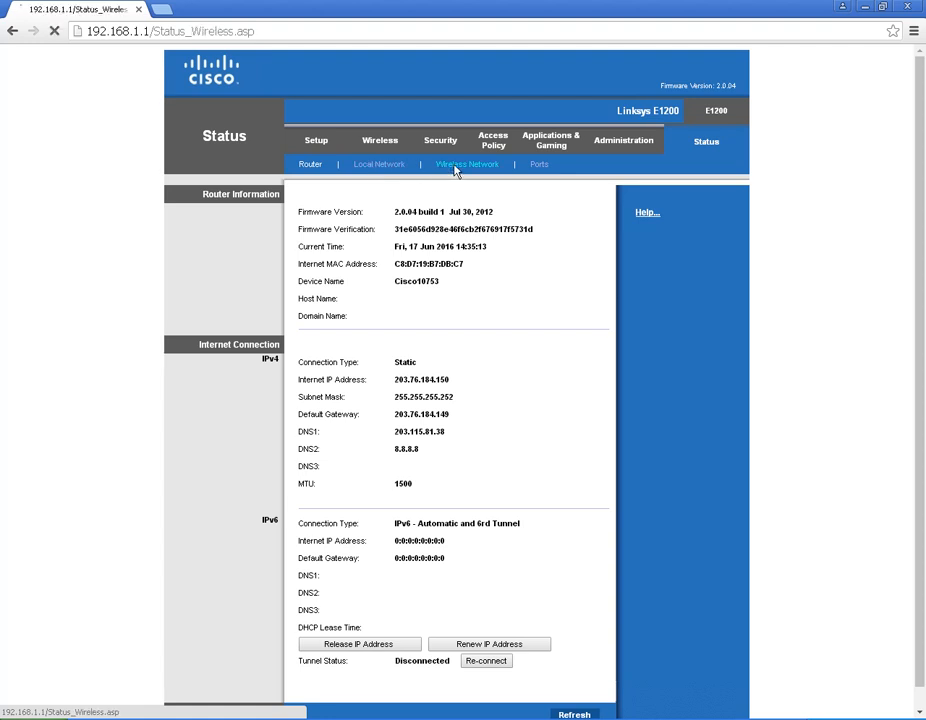
click(396, 167)
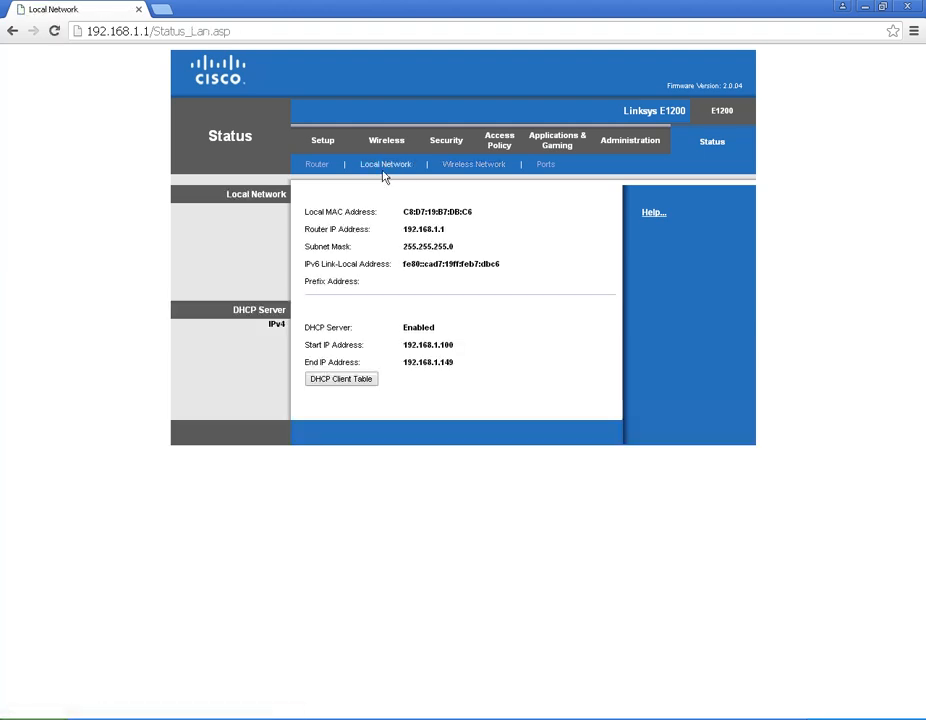
click(350, 381)
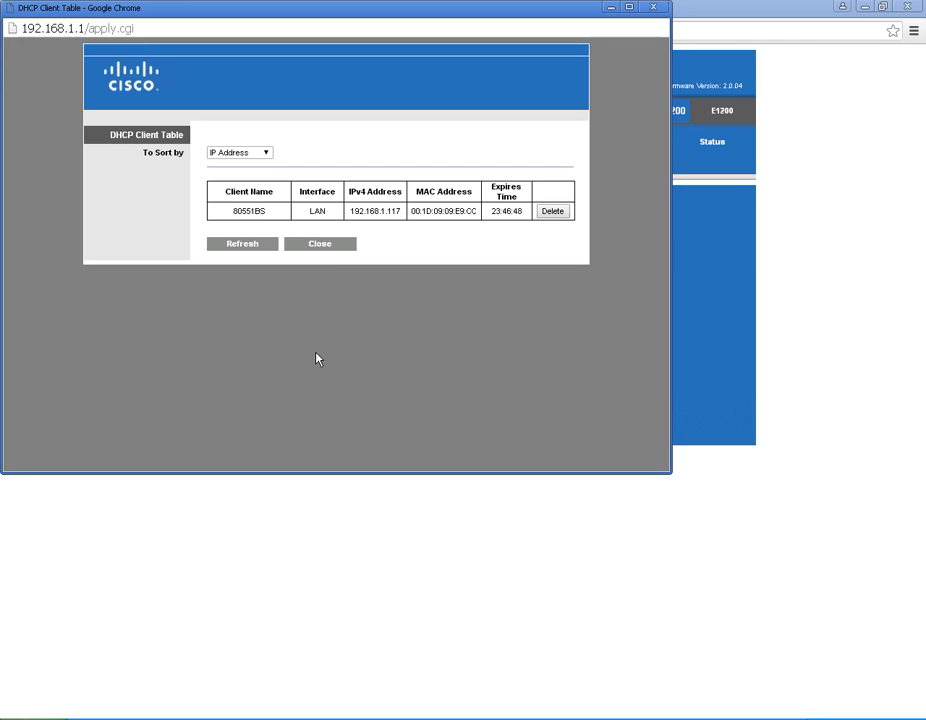
click(240, 246)
click(249, 245)
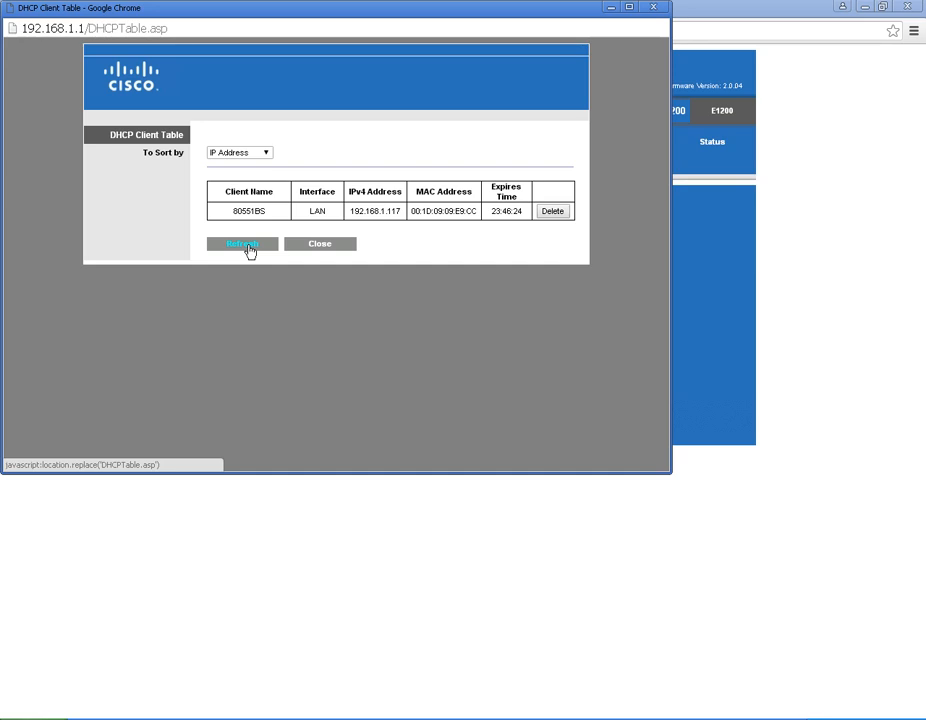
click(249, 246)
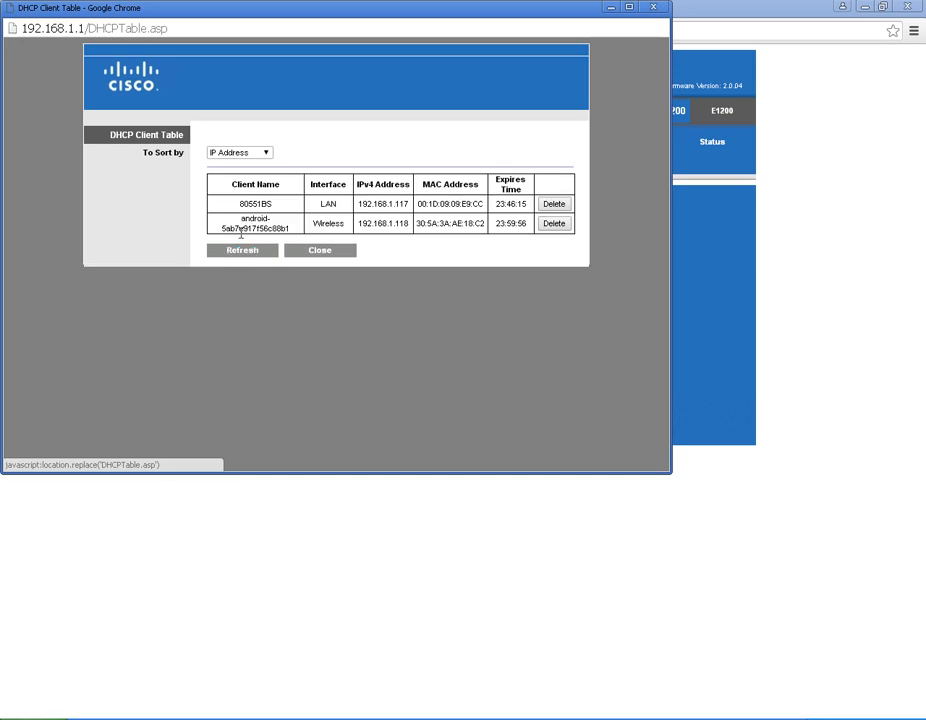
drag(241, 228, 331, 207)
double_click(329, 204)
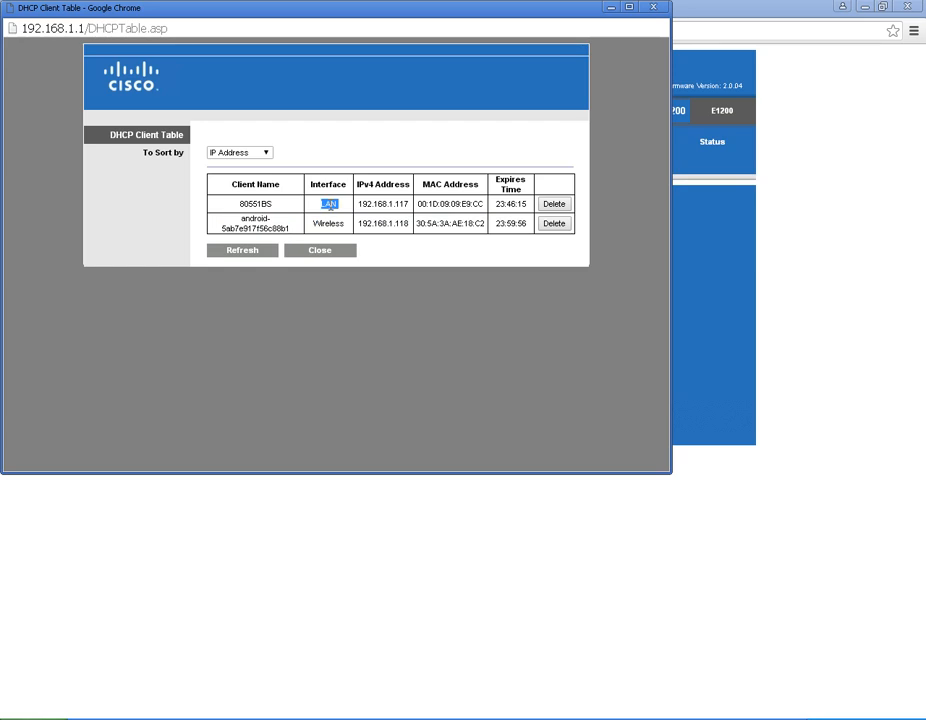
double_click(329, 222)
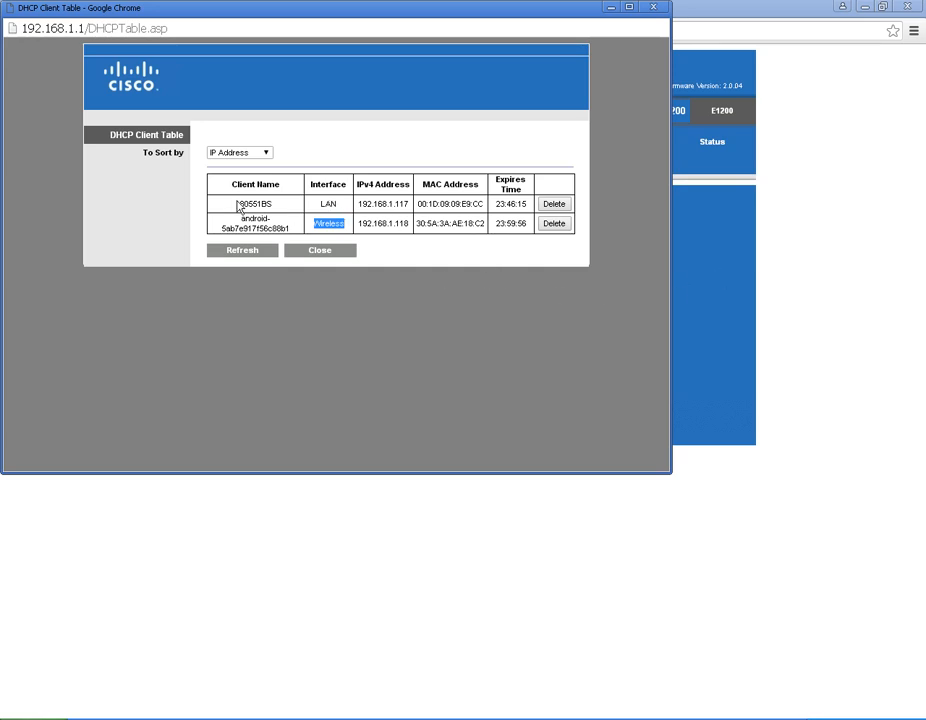
drag(230, 185, 500, 245)
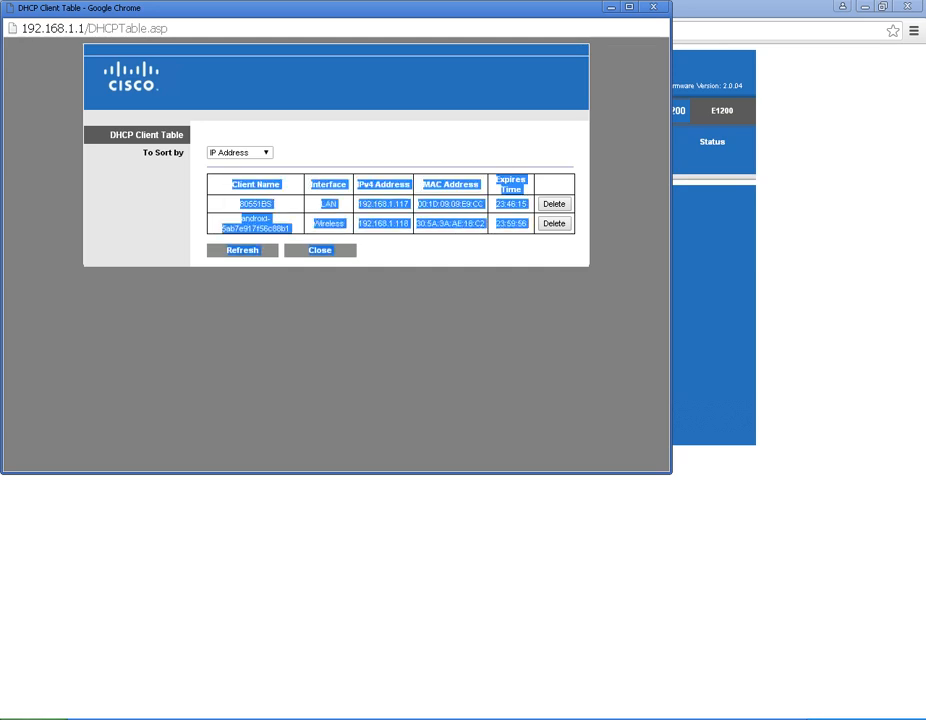
click(729, 310)
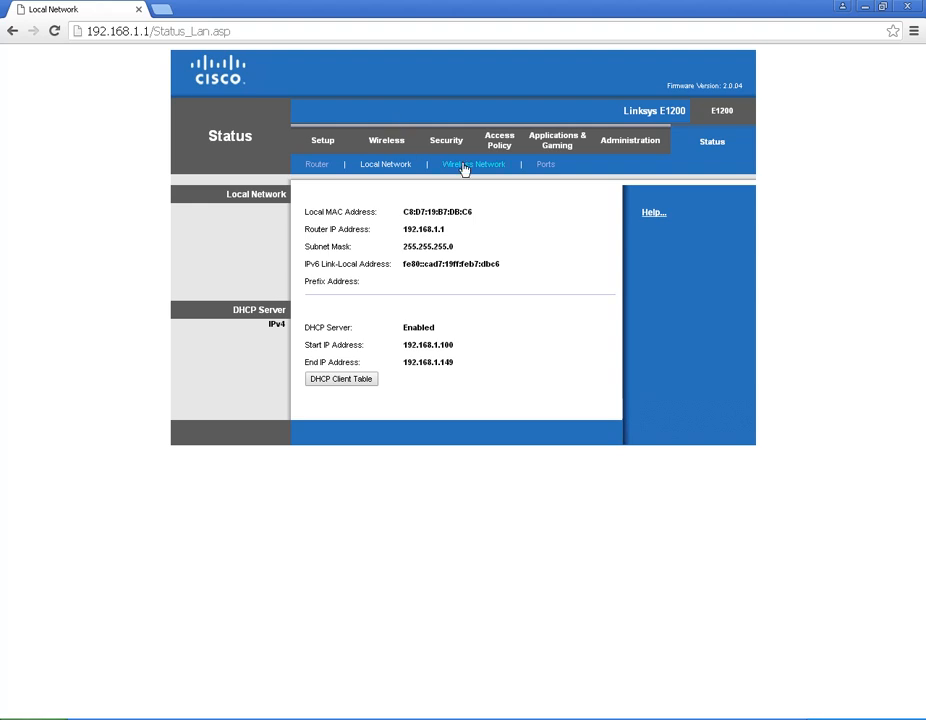
Step: Verify the saved wireless passphrase, then go to Administration > Management
click(395, 145)
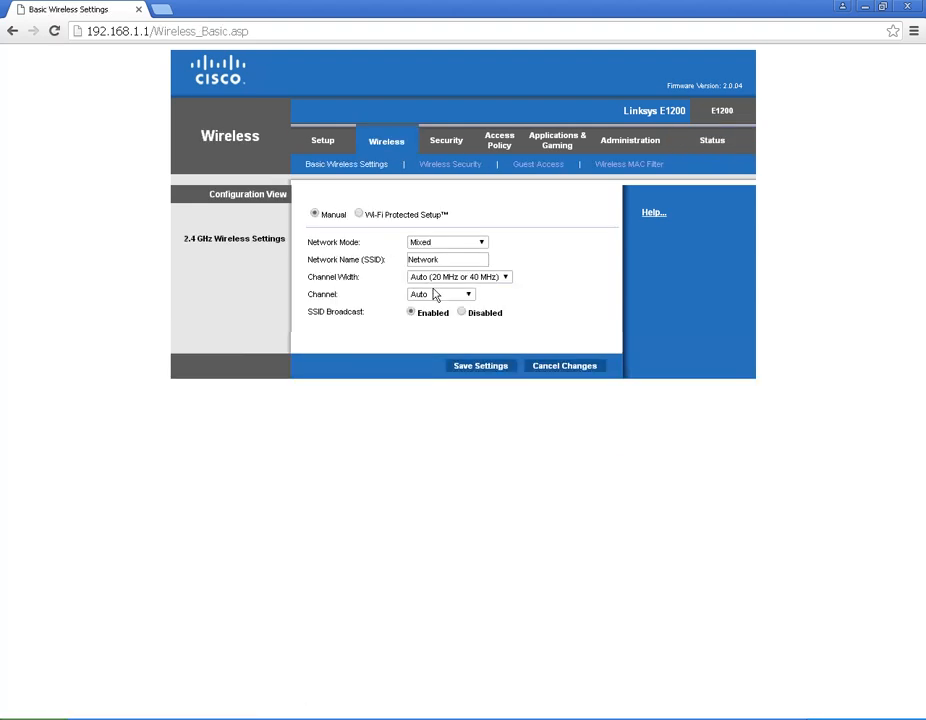
click(436, 163)
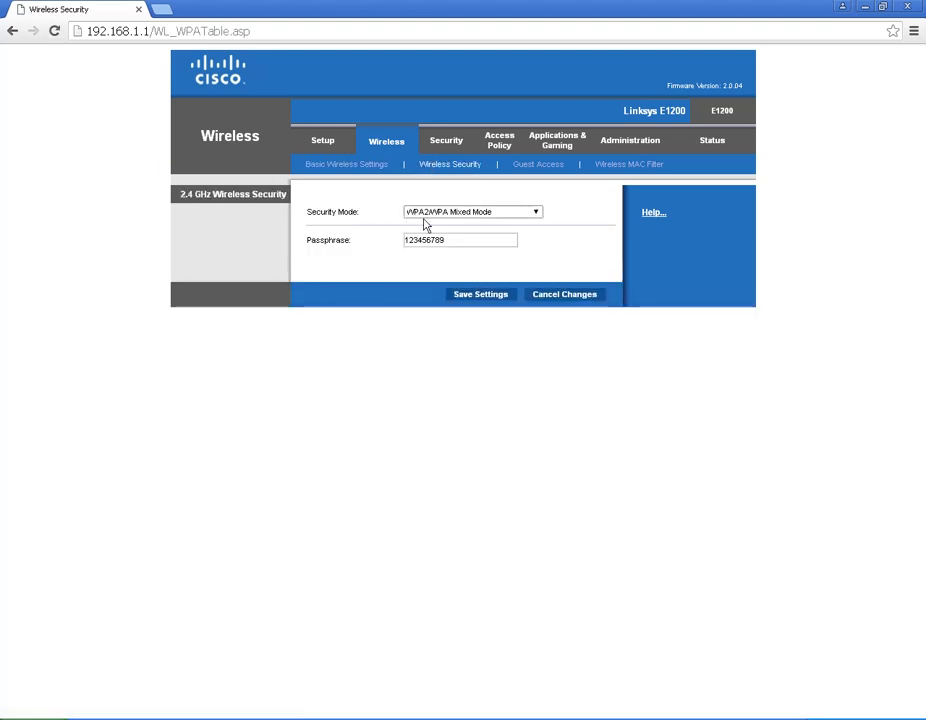
click(465, 239)
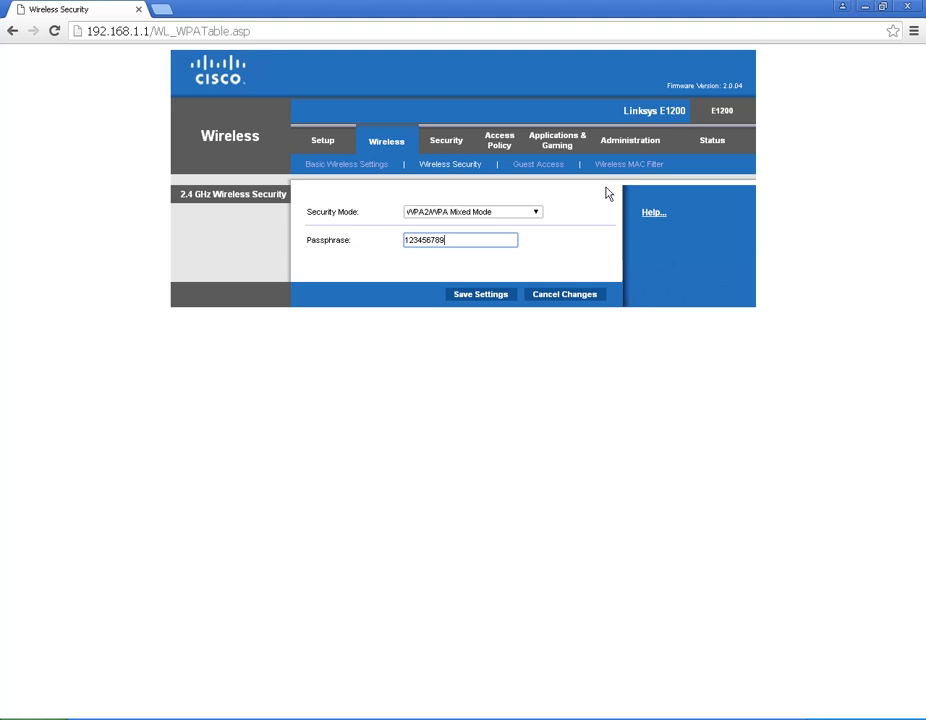
click(632, 146)
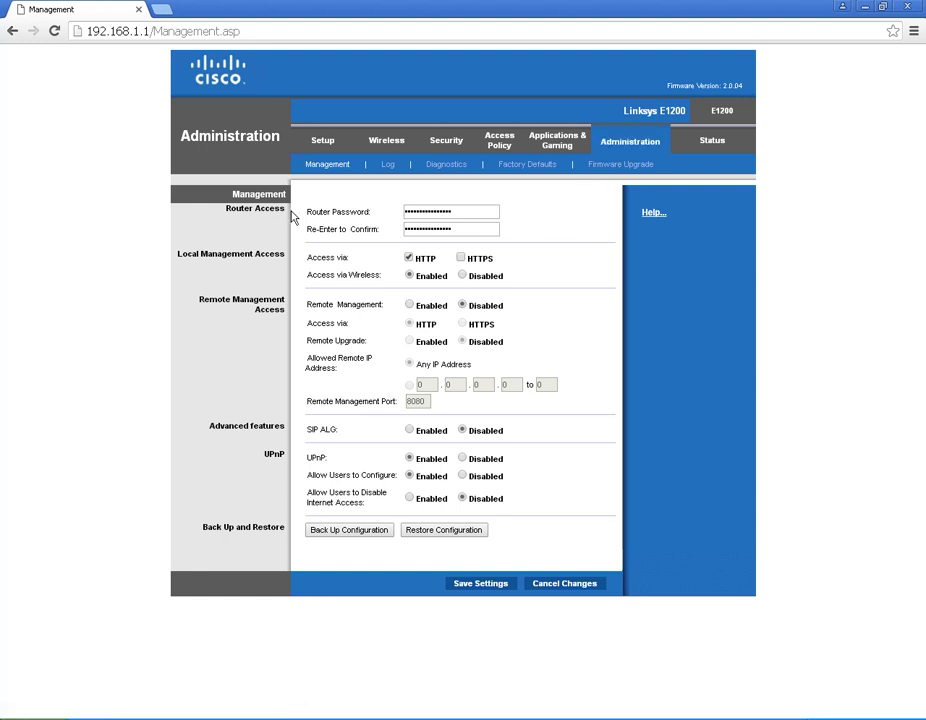
Step: Replace the router admin password with a new one and confirm it
drag(319, 210, 384, 213)
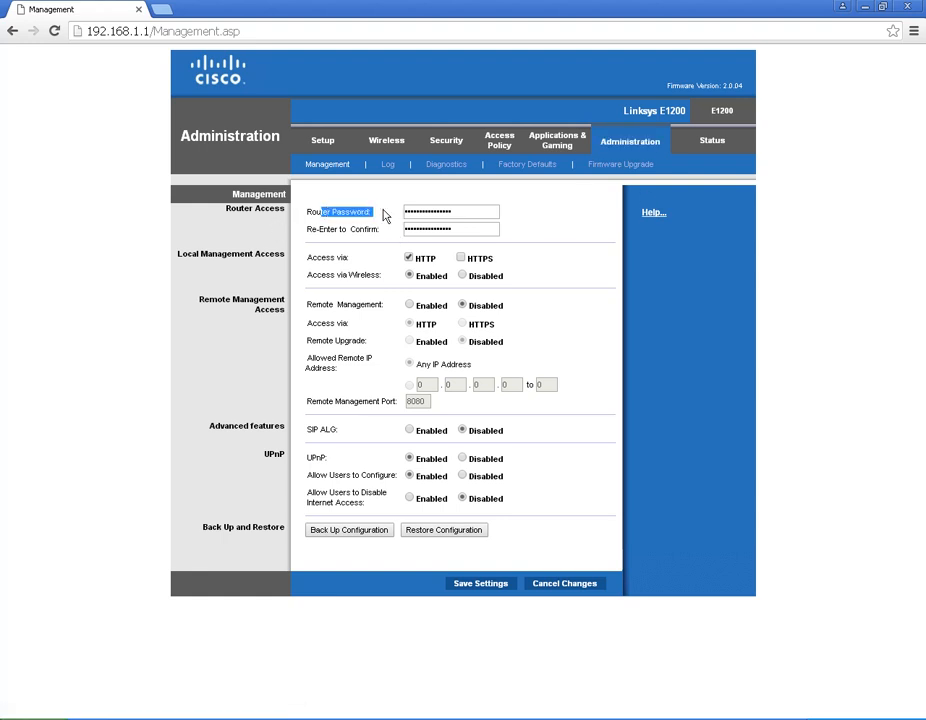
click(490, 210)
drag(459, 210, 360, 208)
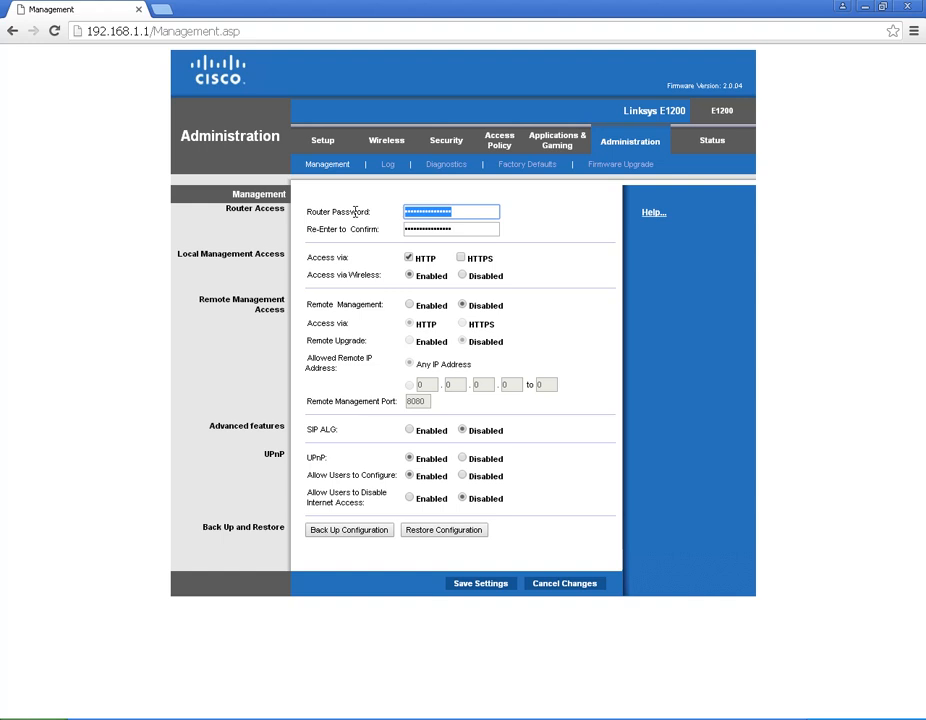
text(••••••••••)
key(Tab)
text(•••••)
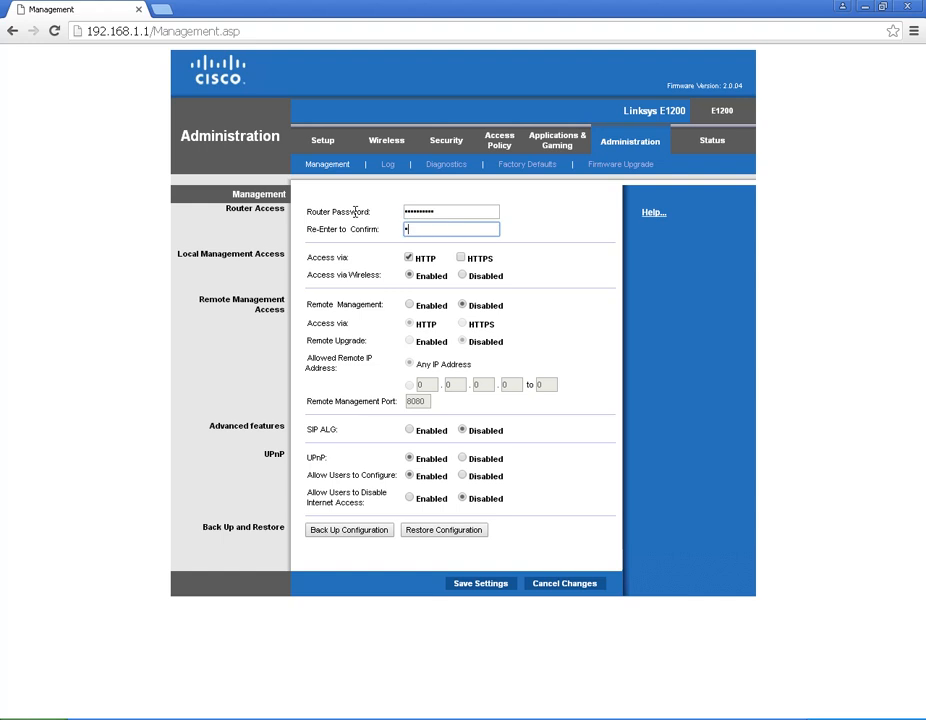
text(•••••)
Step: Enable Remote Management (HTTP, port 8080)
drag(306, 305, 378, 310)
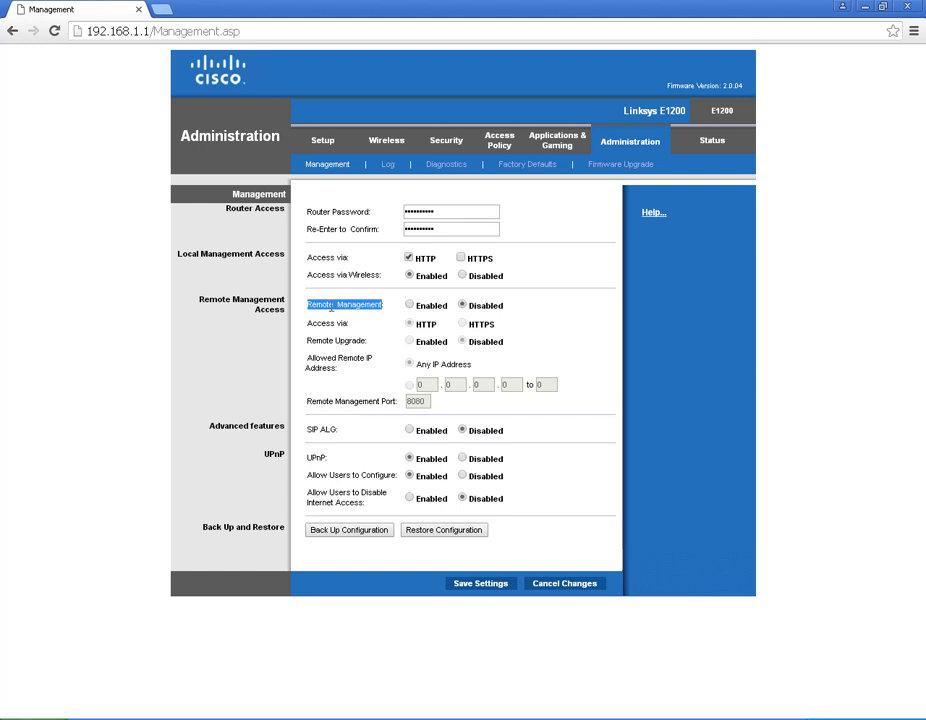
click(274, 306)
triple_click(199, 306)
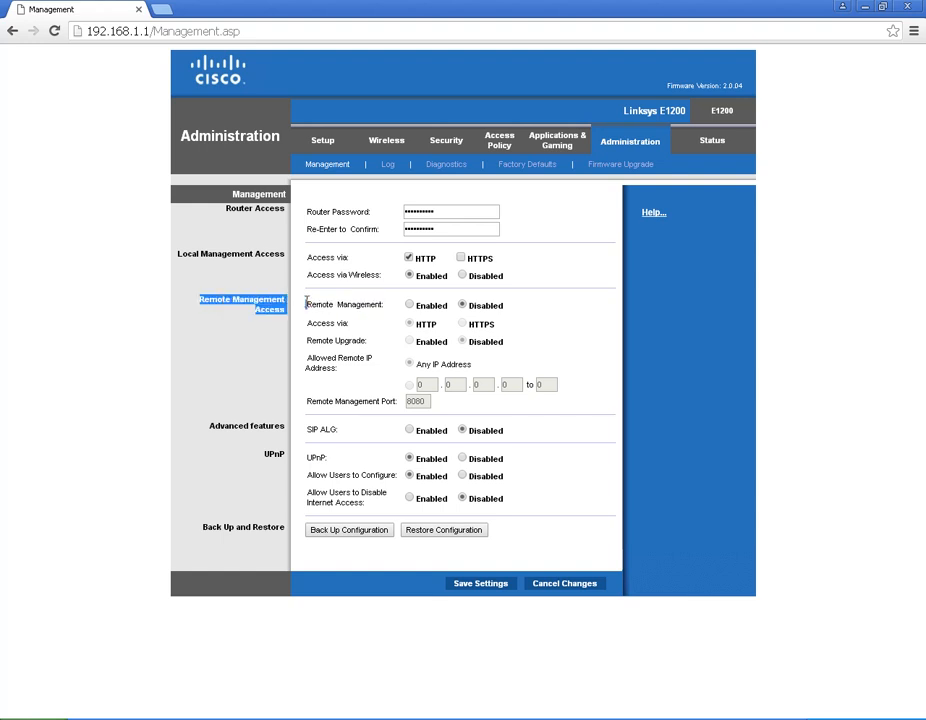
click(409, 306)
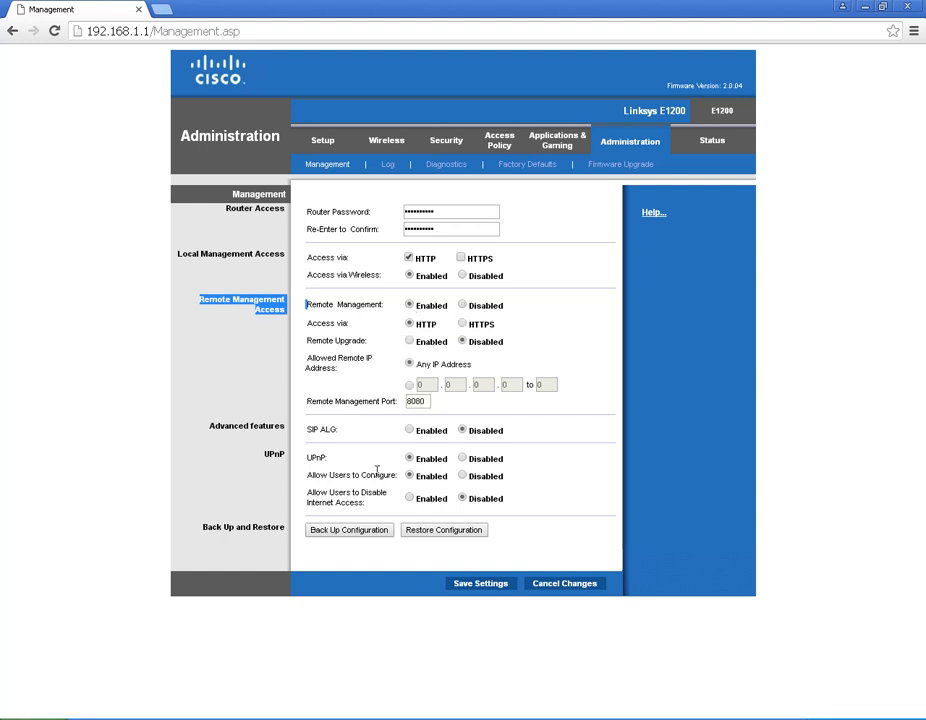
Step: Save the Management settings and sign back in as admin with the new password
click(481, 585)
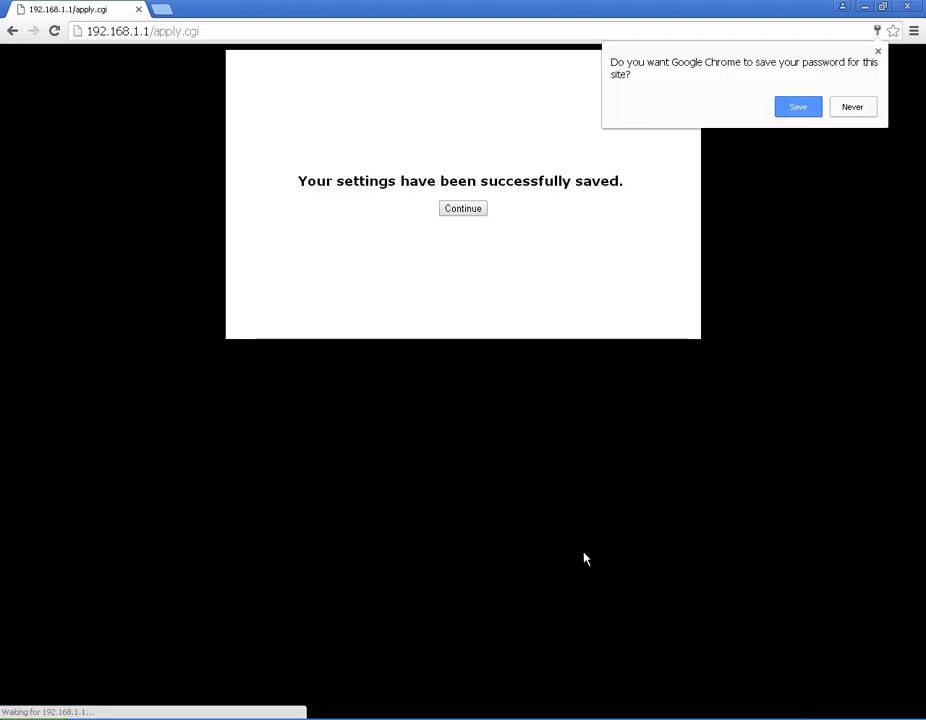
click(465, 211)
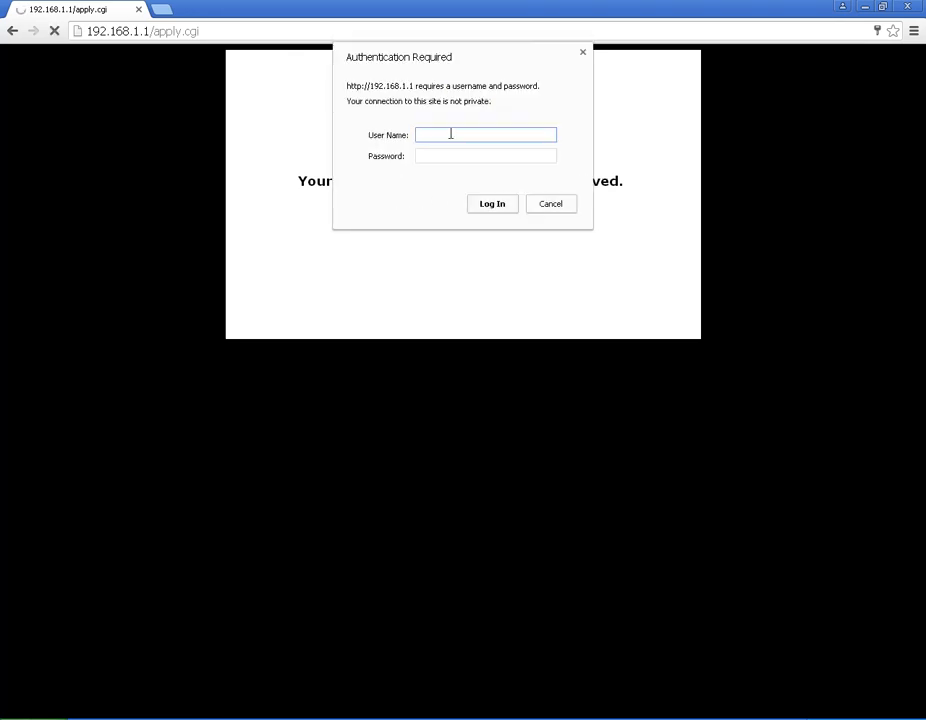
text(admin)
key(Tab)
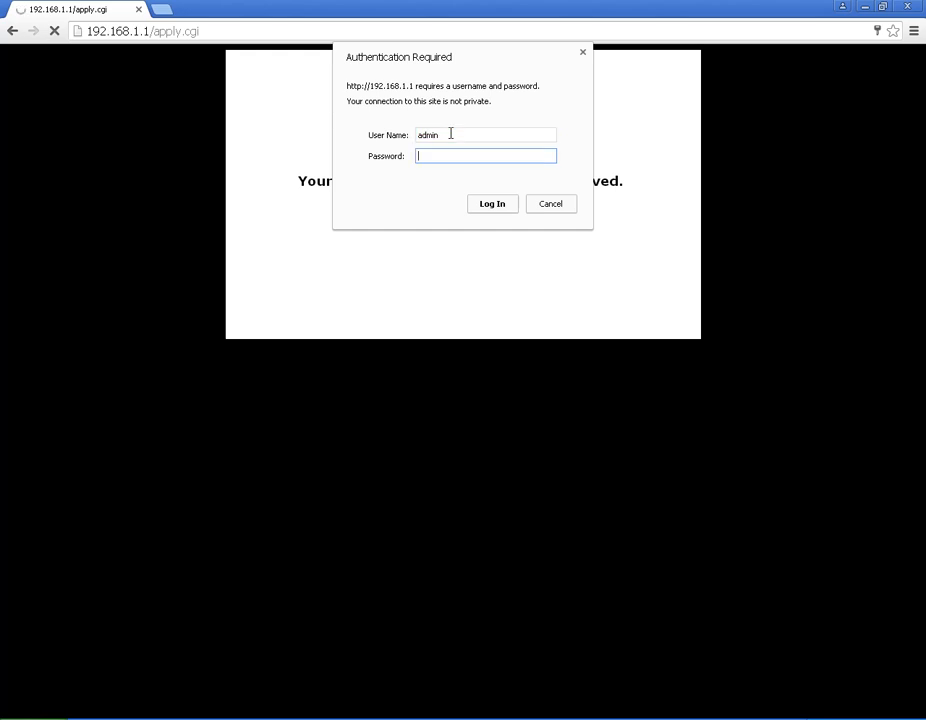
text(***********)
key(Return)
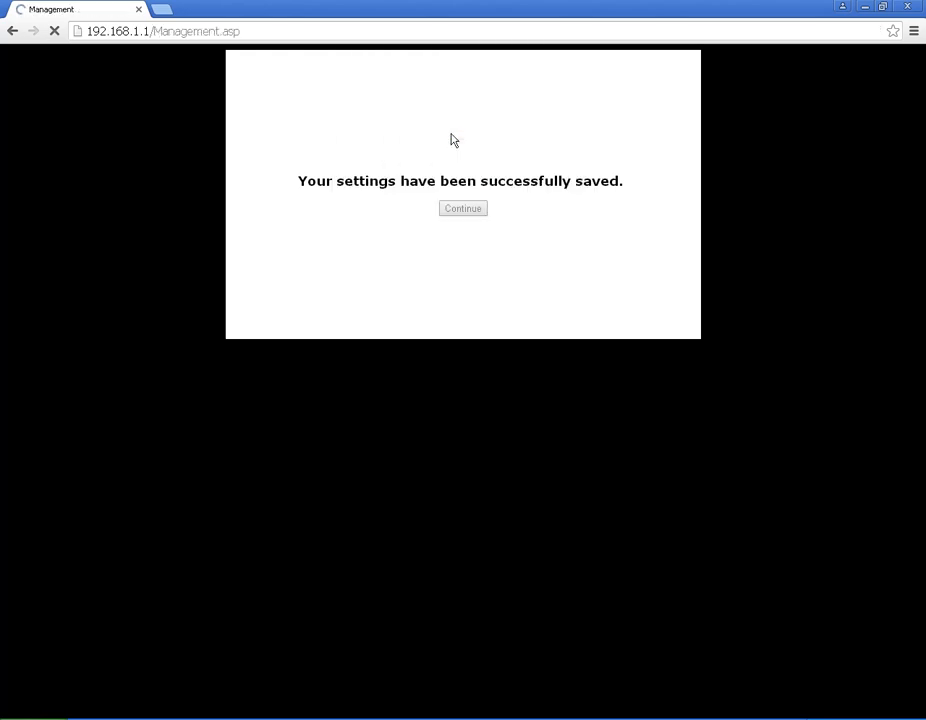
click(544, 204)
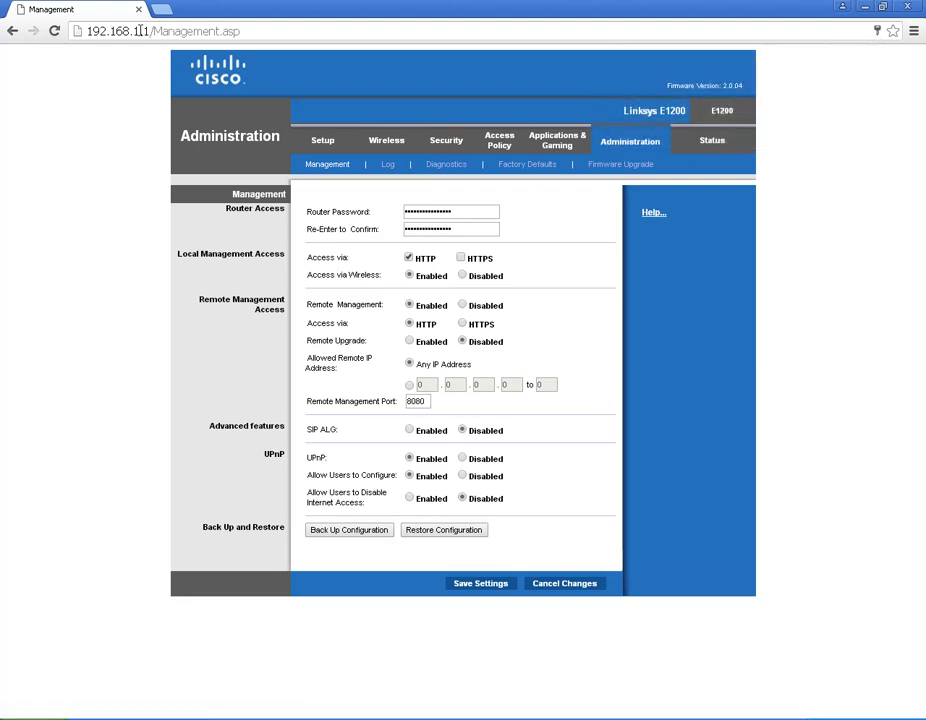
Step: Copy the Internet IP address 203.76.184.150 from the Status page, then open a new tab
click(712, 143)
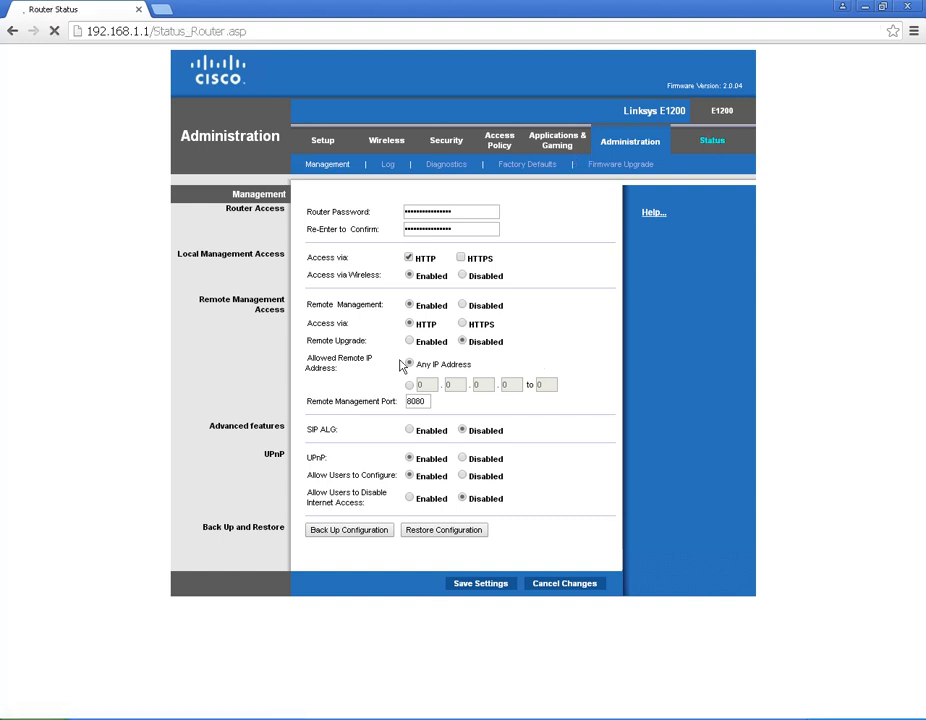
drag(396, 379, 457, 380)
key(ctrl+c)
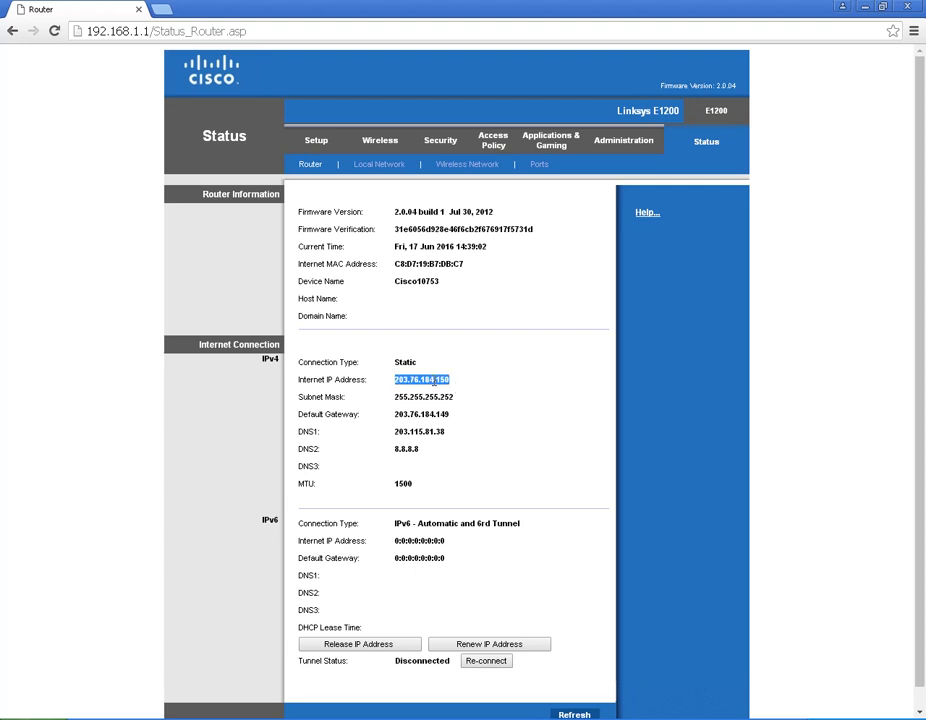
right_click(433, 384)
click(471, 392)
click(167, 10)
right_click(203, 29)
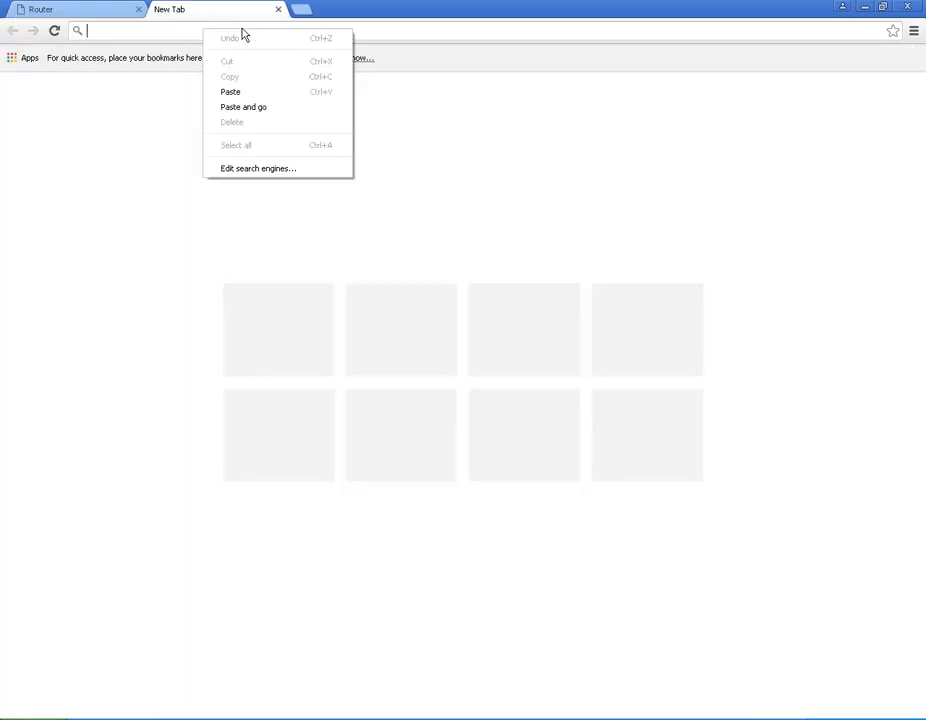
click(248, 107)
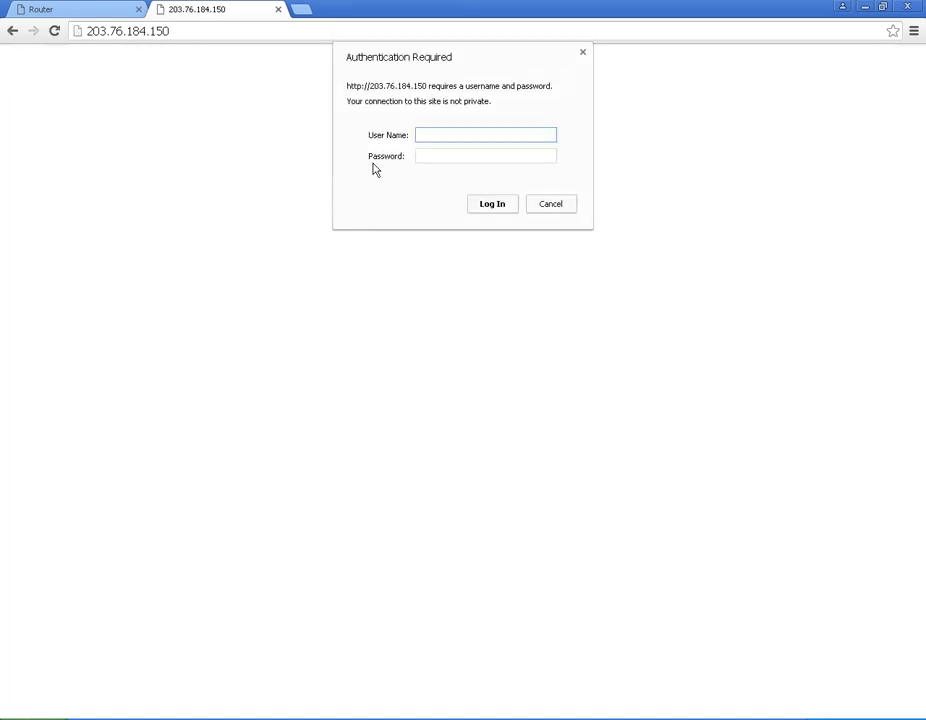
text(admin)
key(Tab)
text(*********)
key(Return)
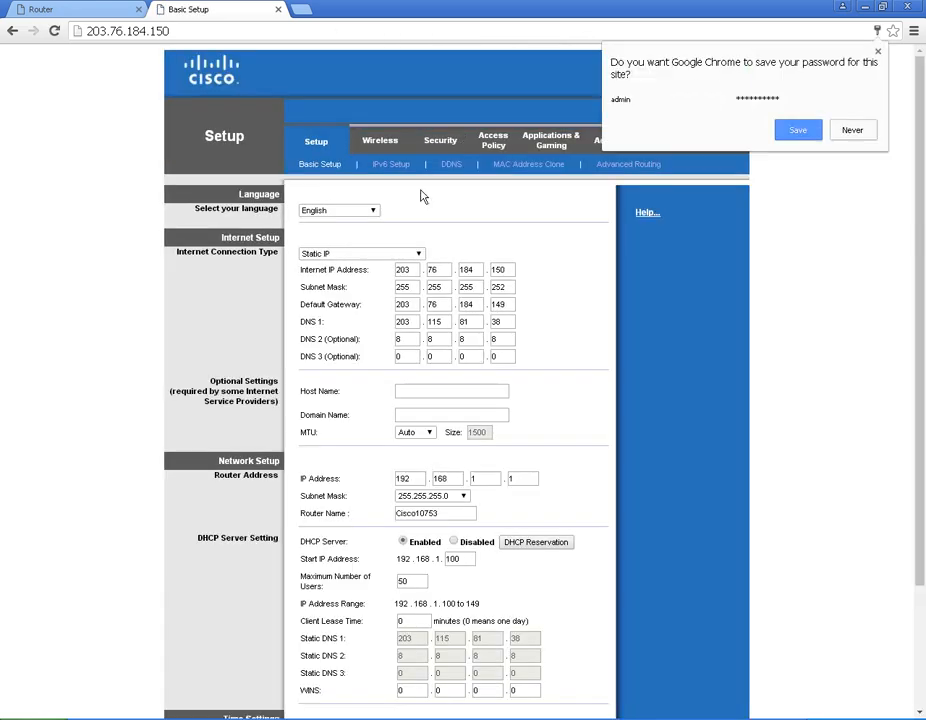
click(196, 30)
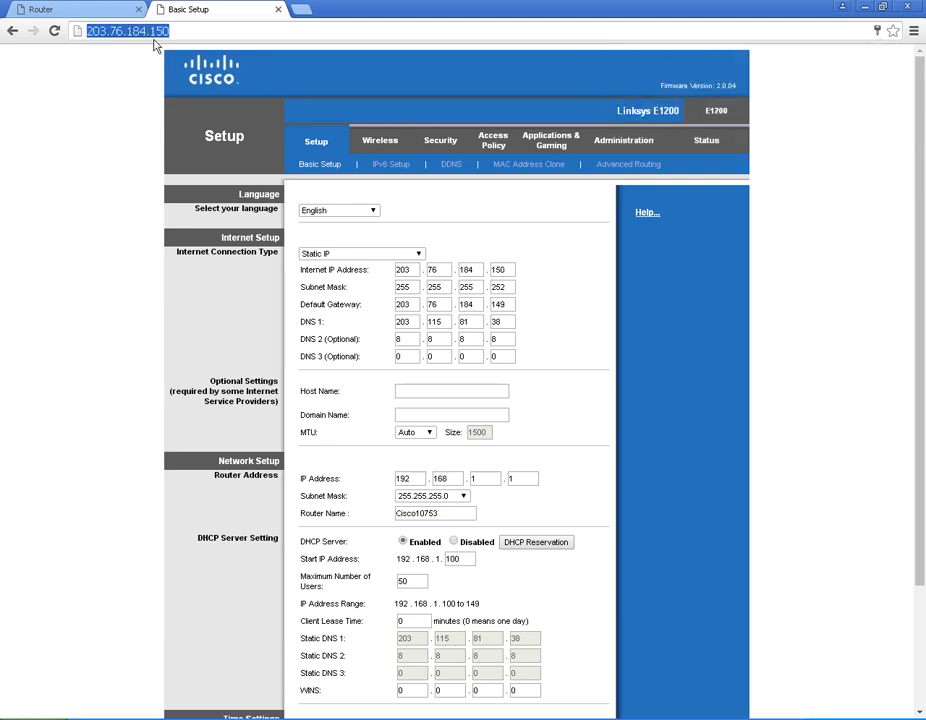
click(559, 304)
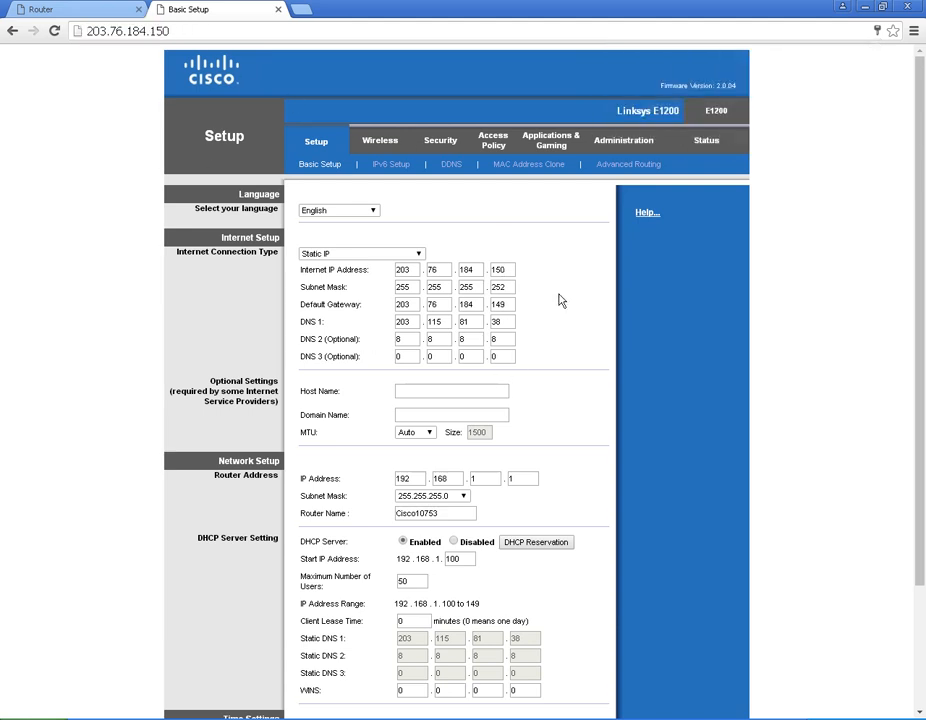
Step: Return to the first browser tab holding the router Status page
click(72, 12)
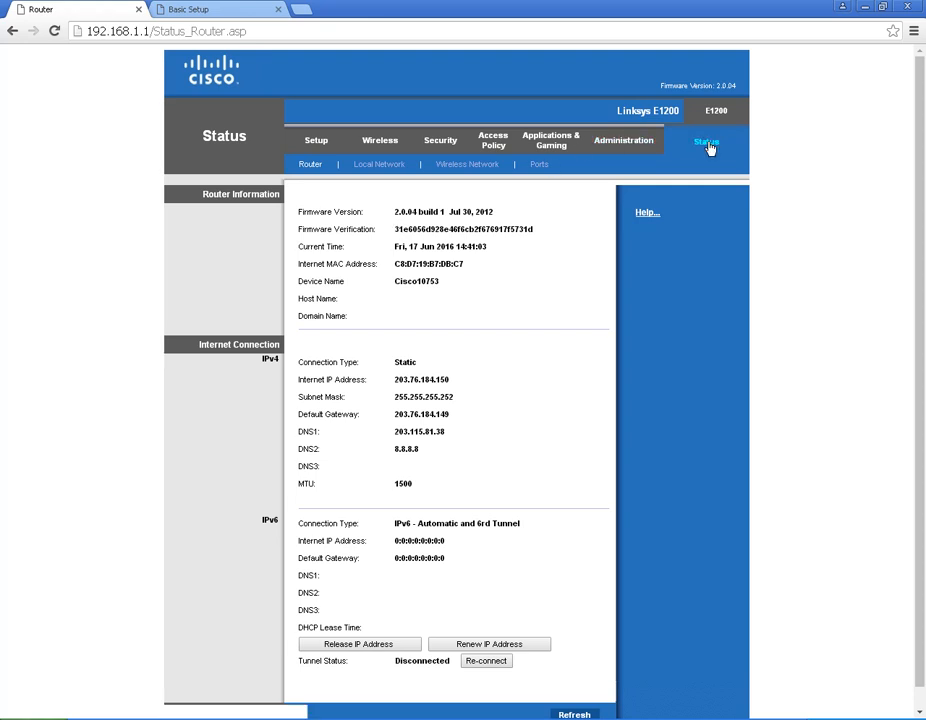
Step: Enable the Wireless MAC Filter, confirming that Wi-Fi Protected Setup will be disabled
click(378, 145)
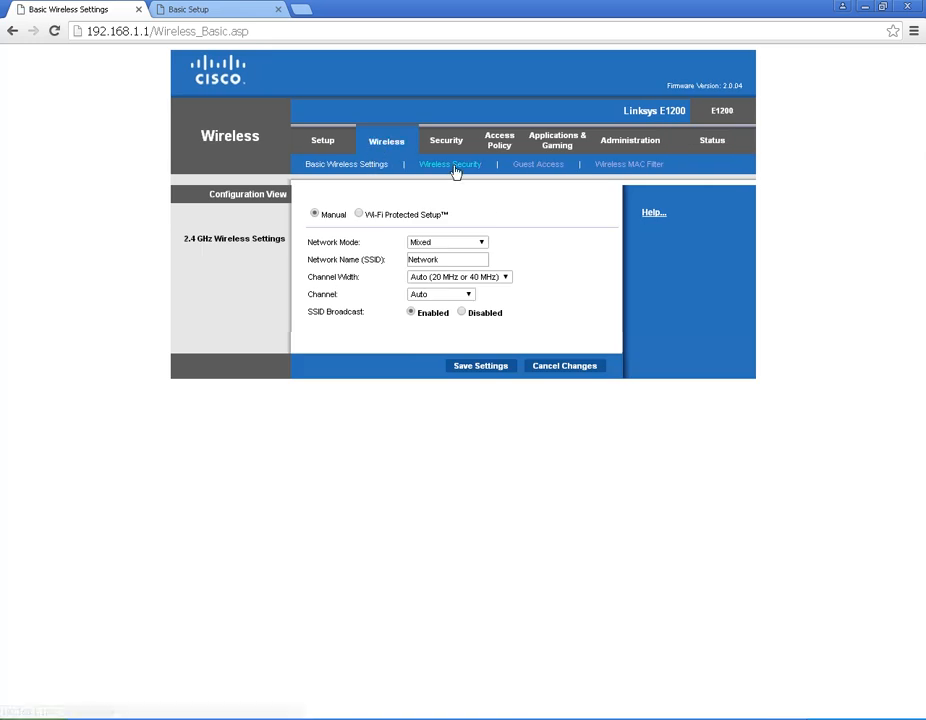
click(633, 167)
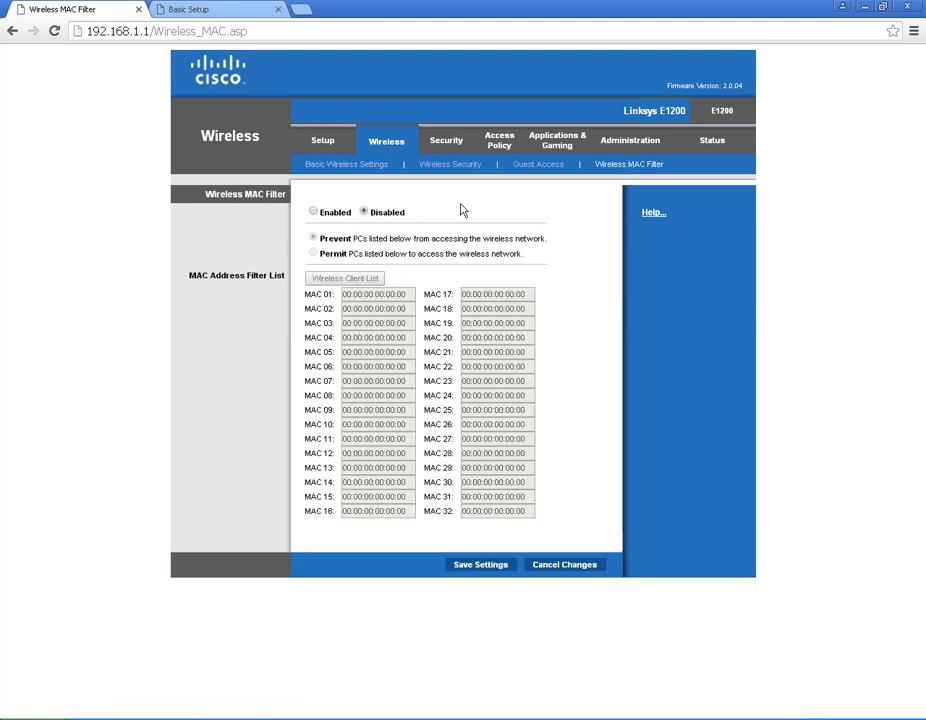
click(314, 213)
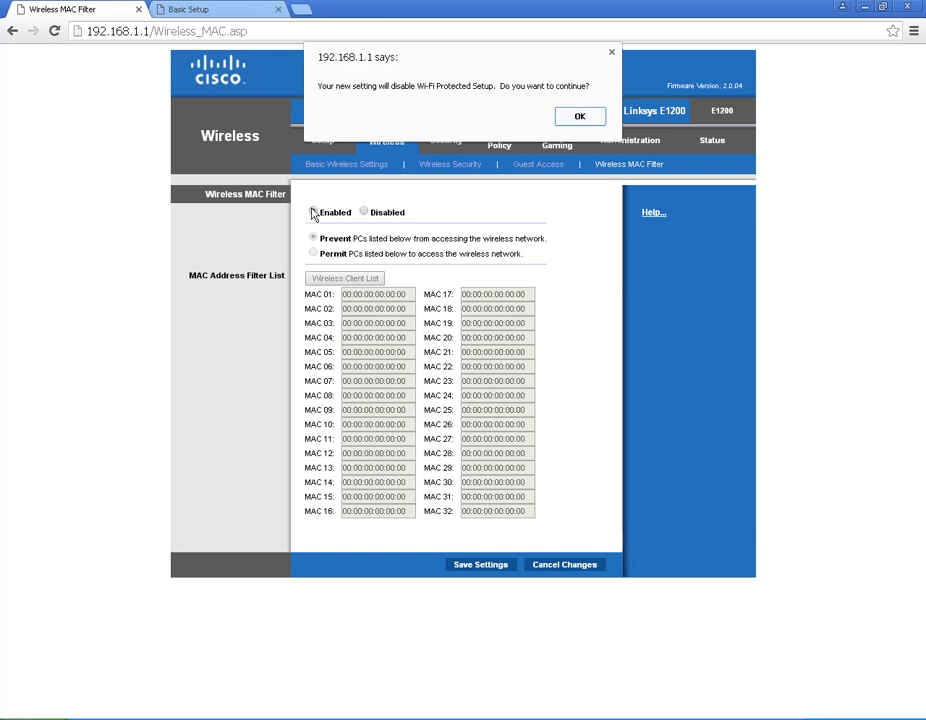
click(580, 116)
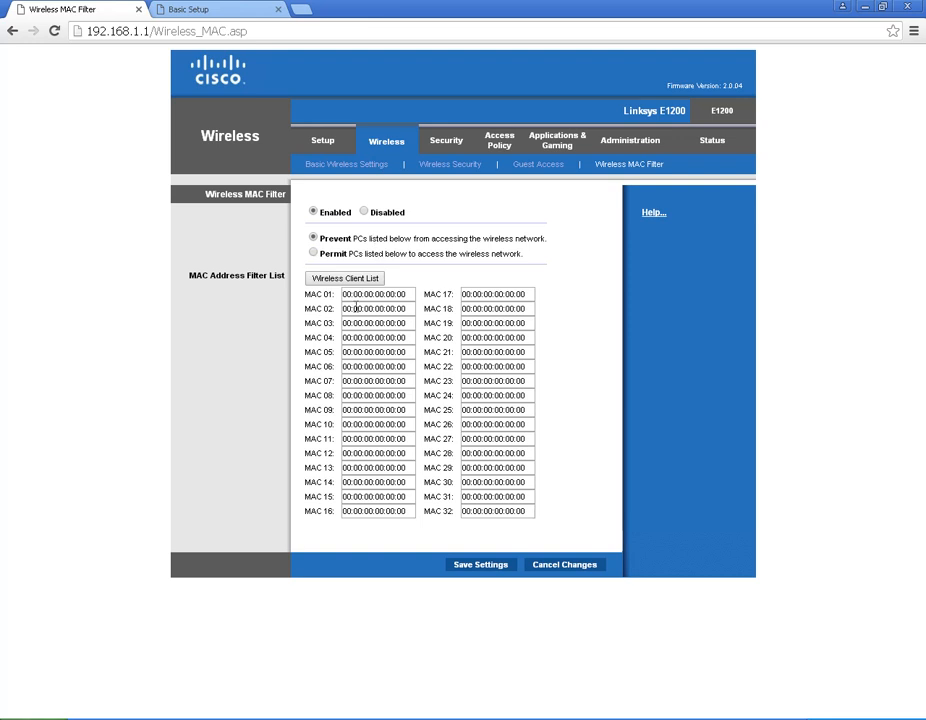
click(407, 294)
drag(407, 294, 335, 296)
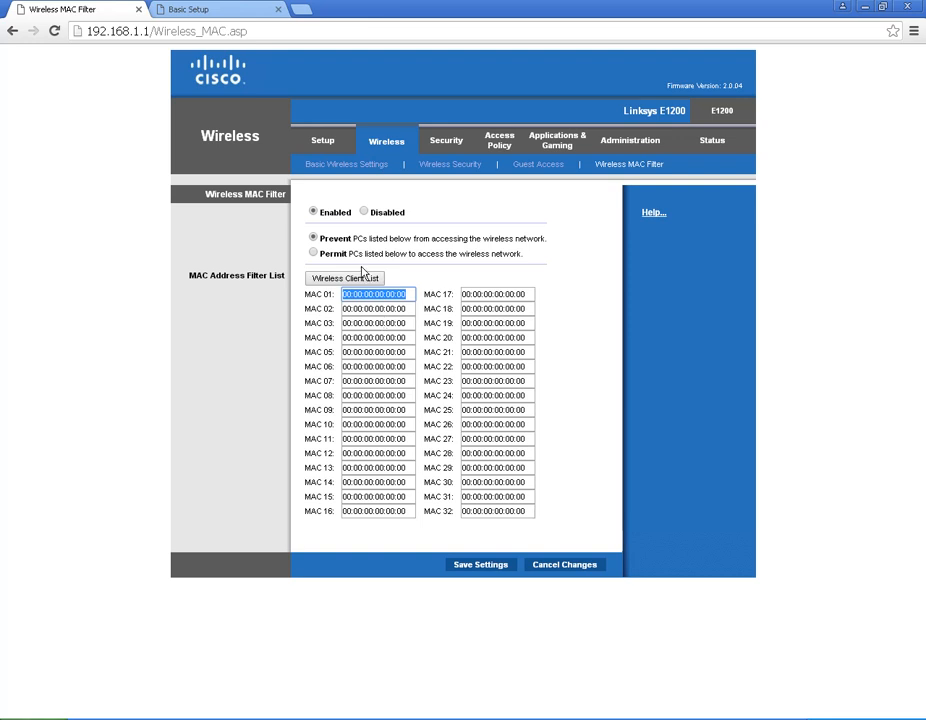
click(313, 253)
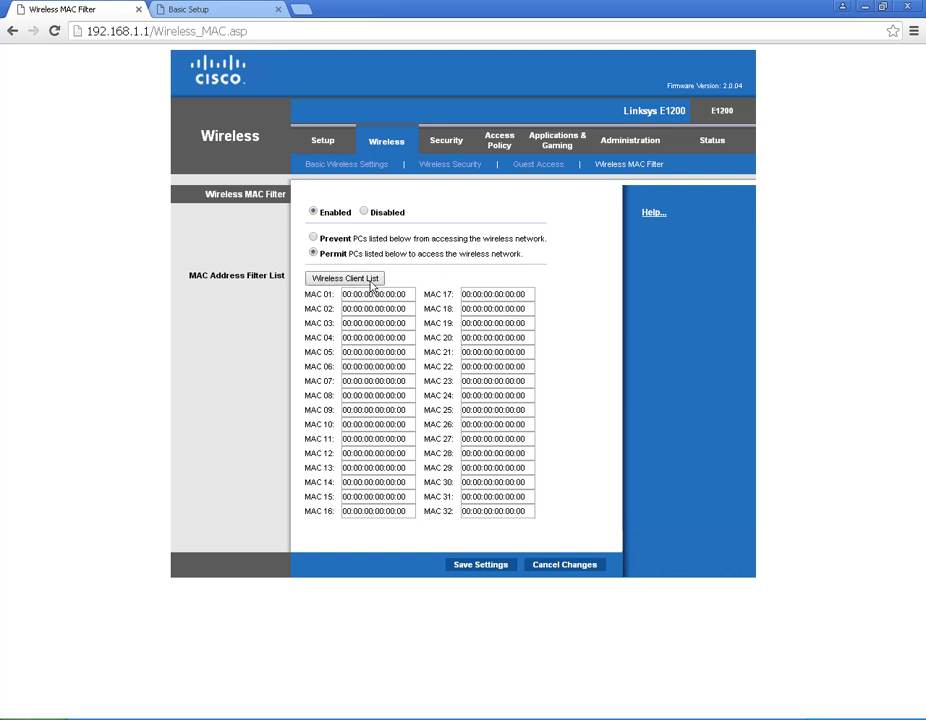
click(325, 280)
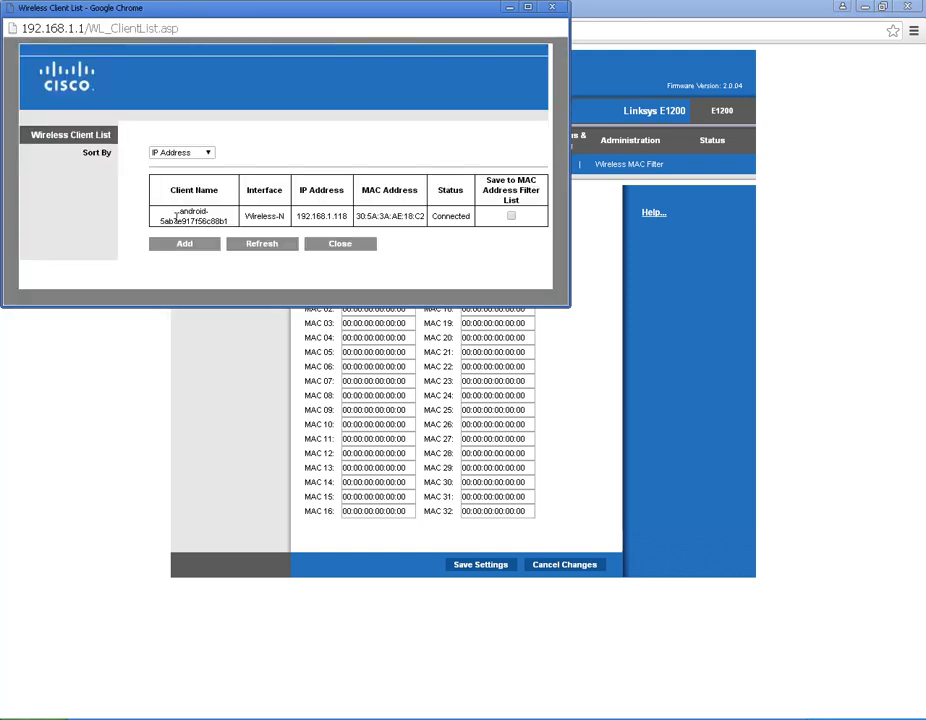
drag(179, 211, 210, 211)
click(190, 246)
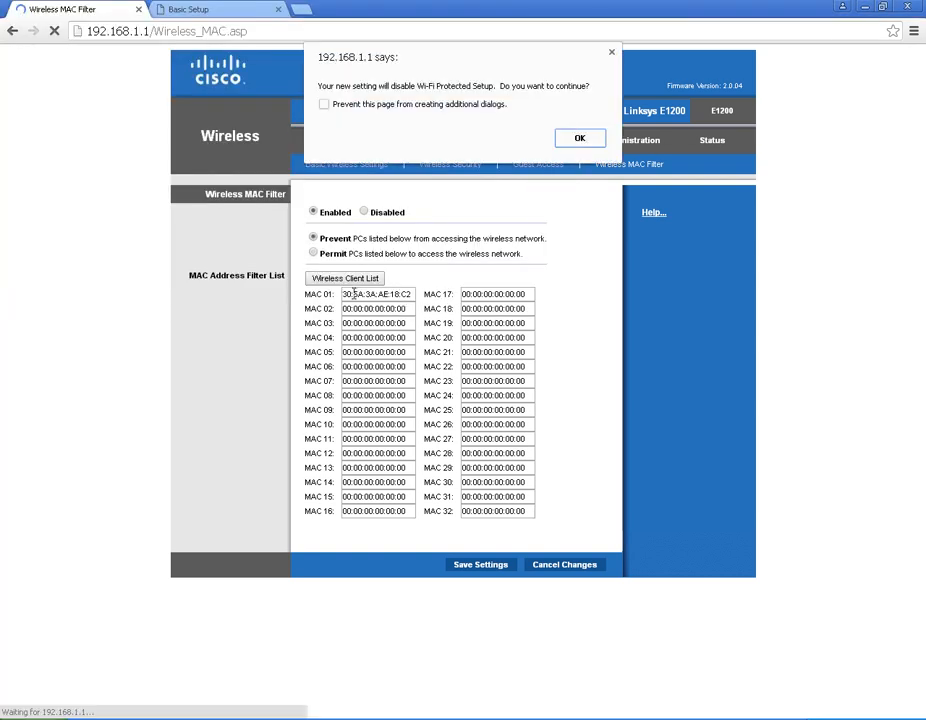
Step: Accept the WPS warning, enter A0:15:5A:C2:E0:1A as MAC 02, and set filtering to Permit
click(579, 139)
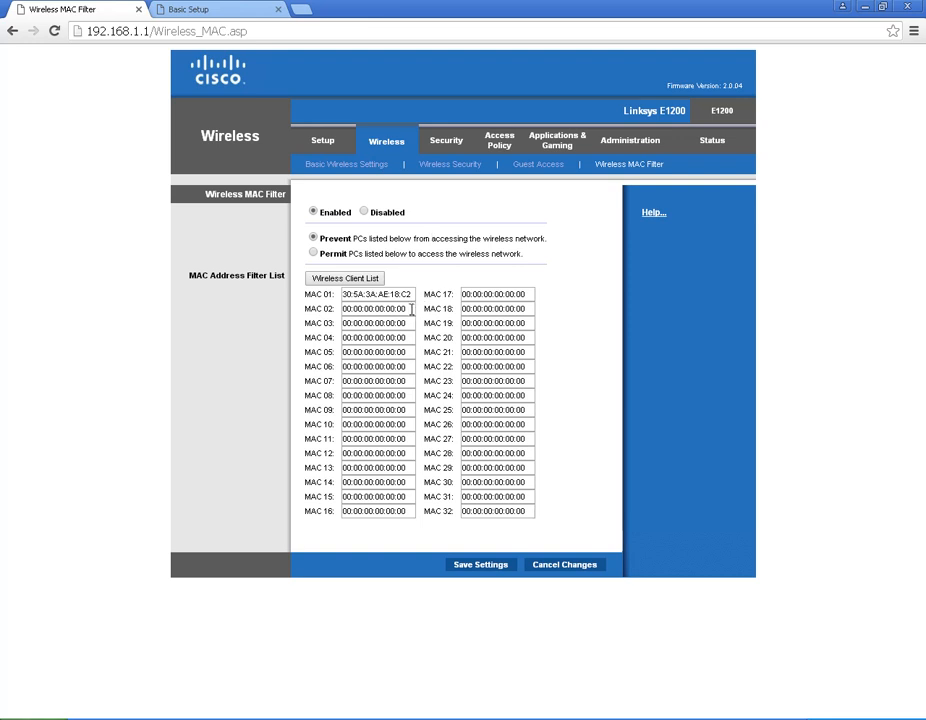
drag(410, 309, 297, 316)
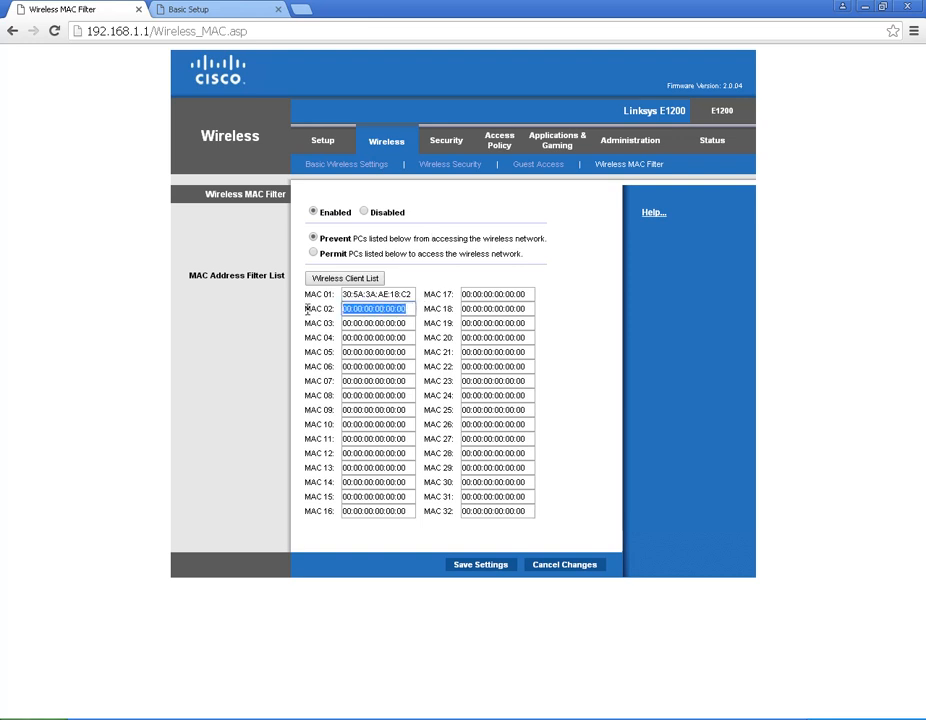
text(a)
key(BackSpace)
text(A0:15)
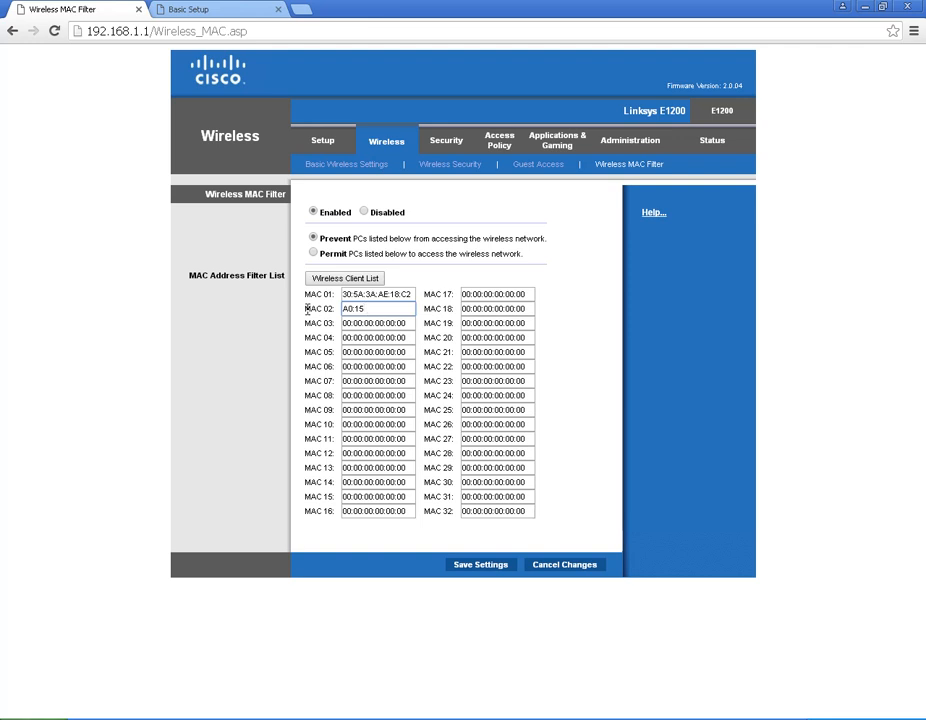
text(:5A:c)
key(BackSpace)
text(C2:e)
key(BackSpace)
text(E0:1A)
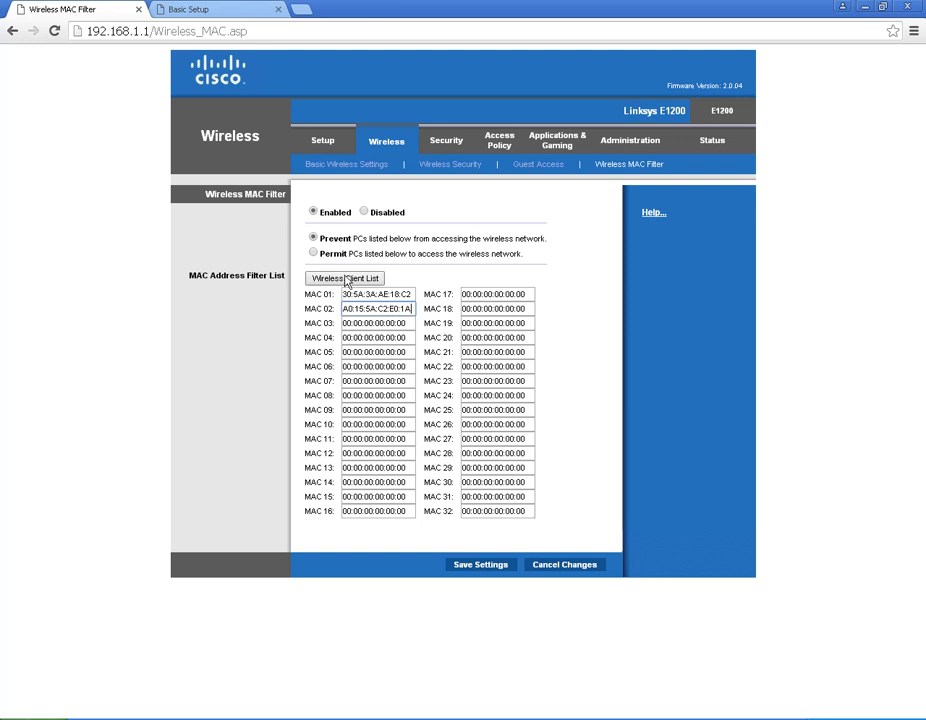
click(313, 253)
Step: Save the MAC filter settings, then return via Wireless Security to the router Status page
click(480, 566)
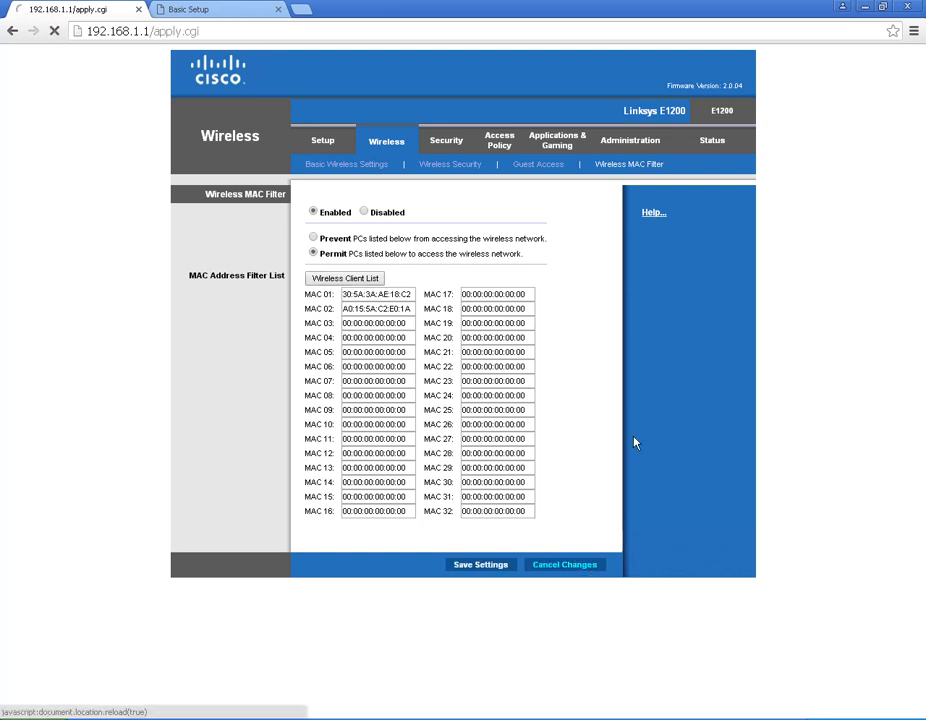
click(469, 211)
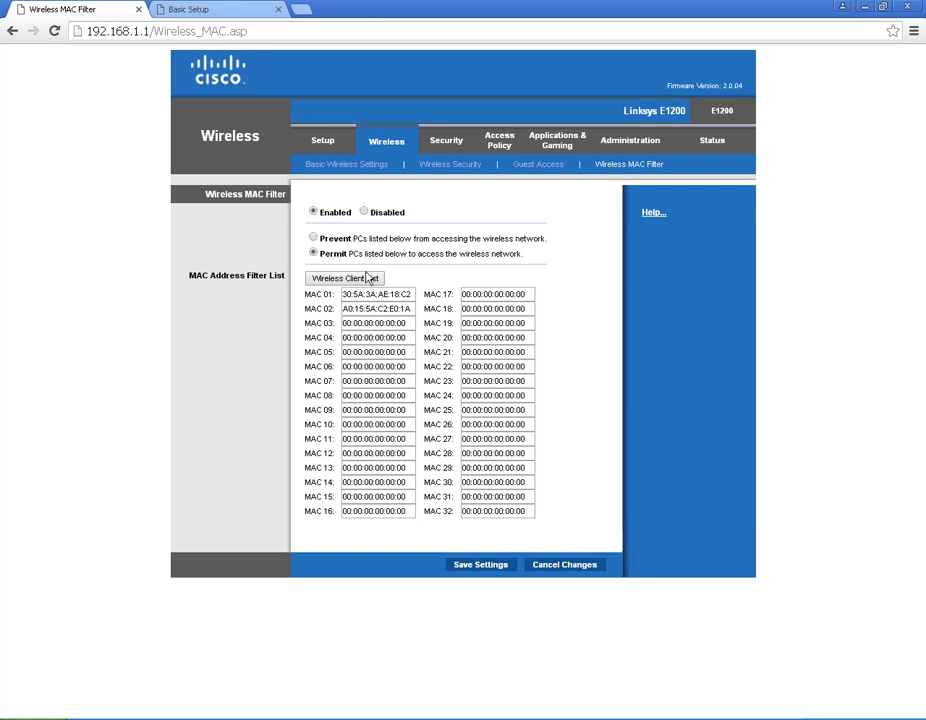
click(442, 166)
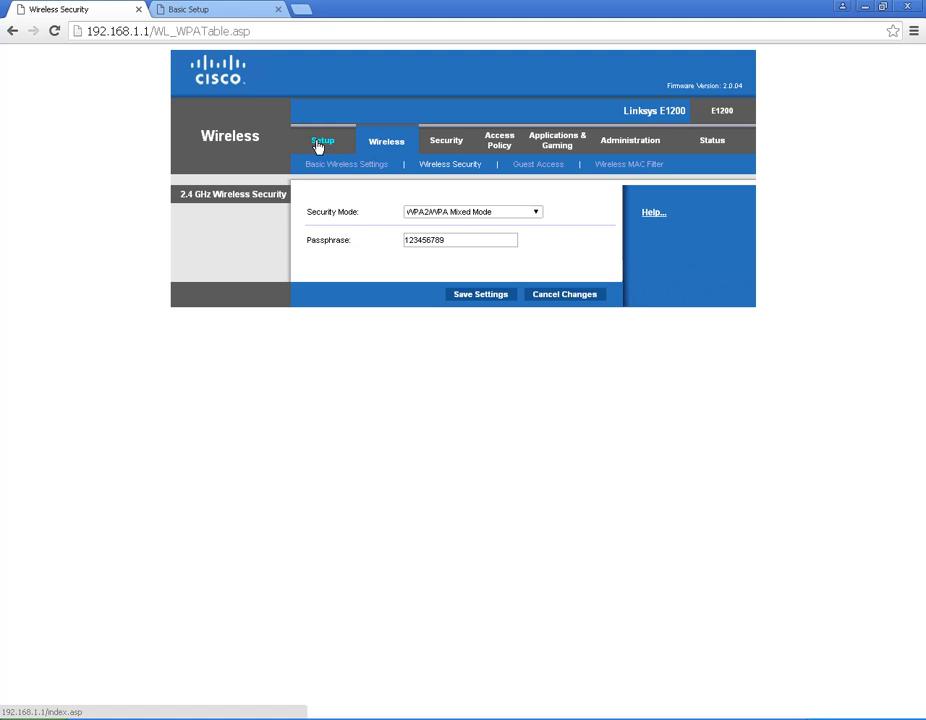
click(705, 148)
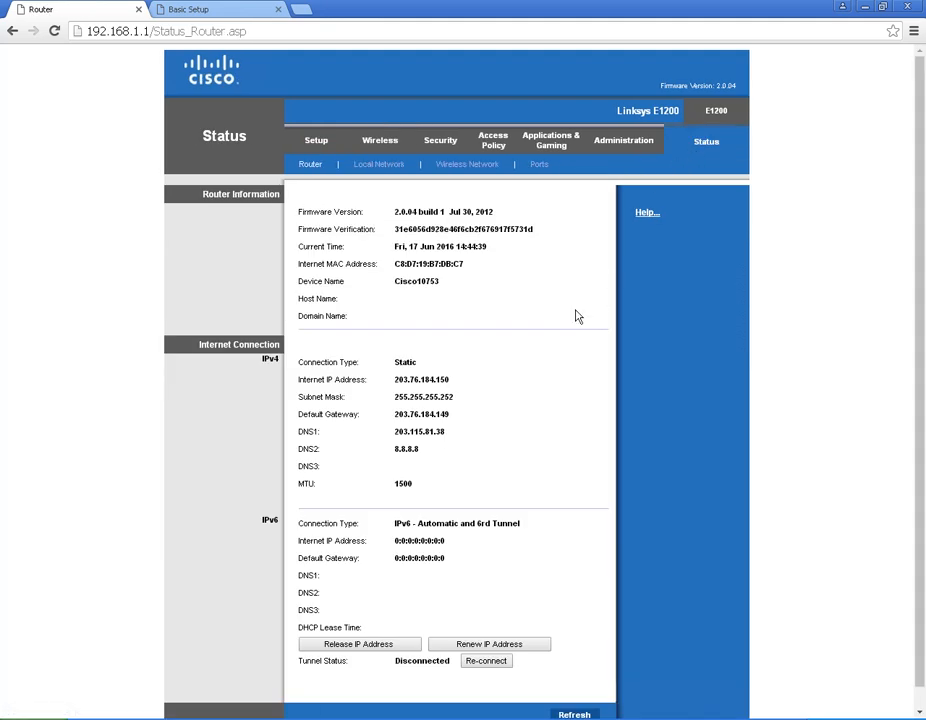